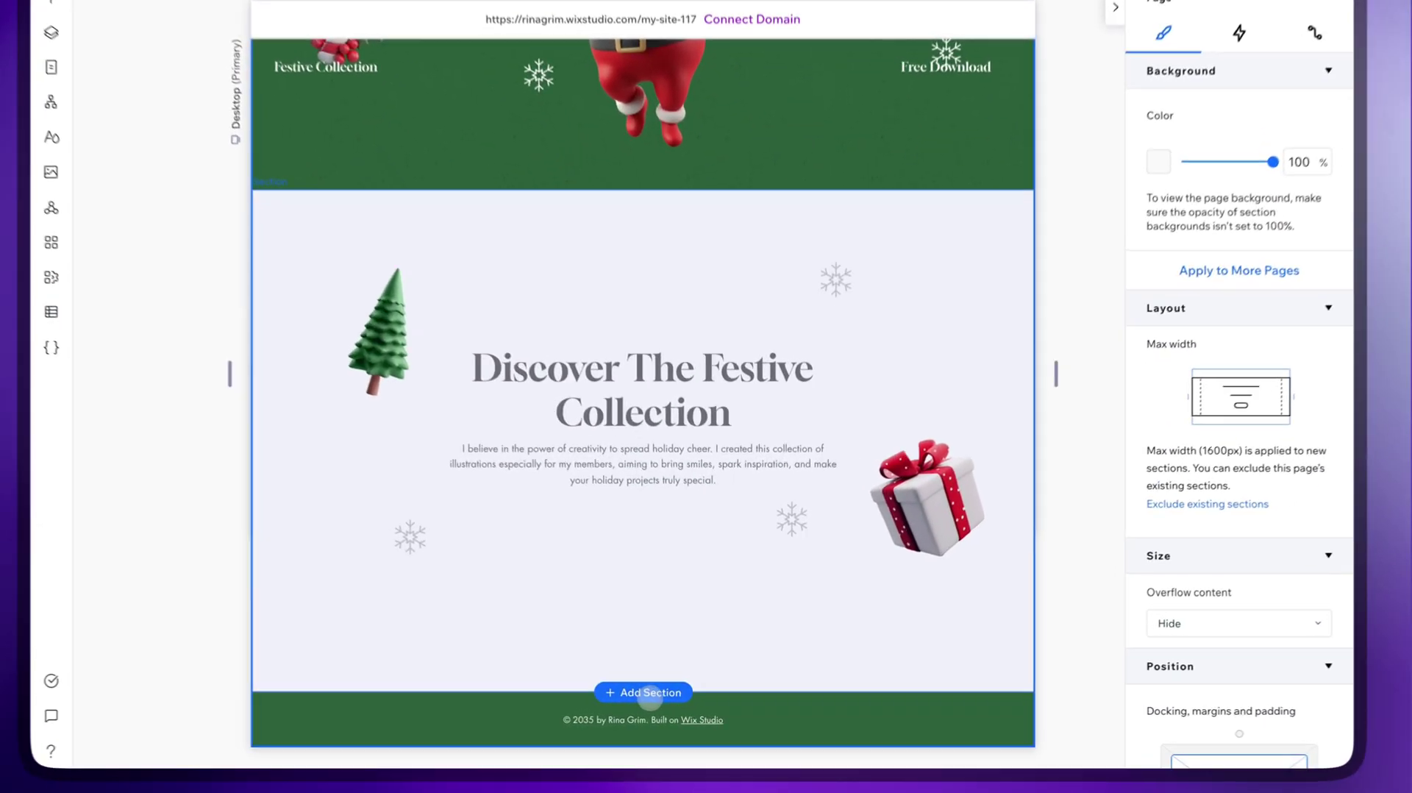
# Step: Add a blank section laid out as a four-column grid with 15 px gaps
pyautogui.click(662, 698)
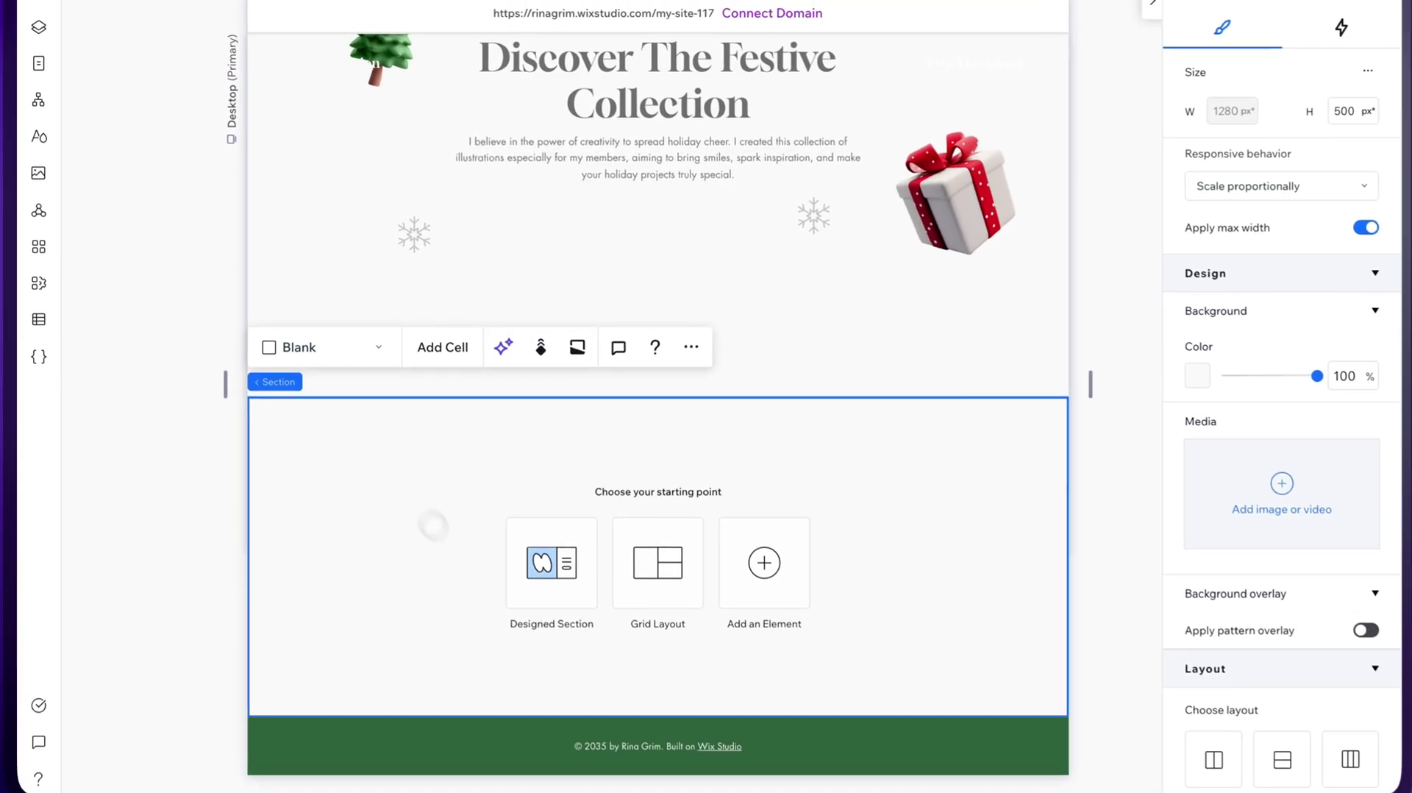
pyautogui.click(364, 364)
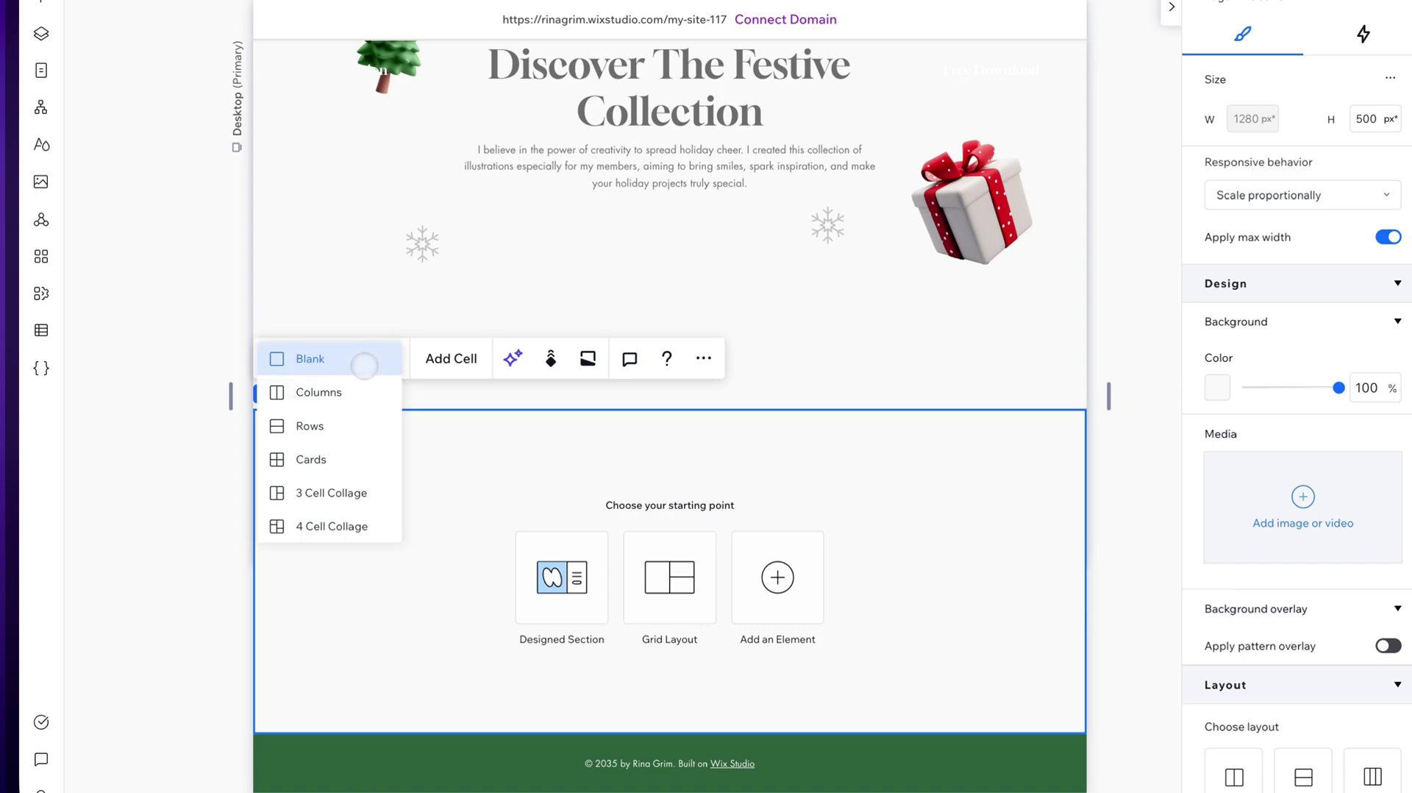
pyautogui.click(325, 454)
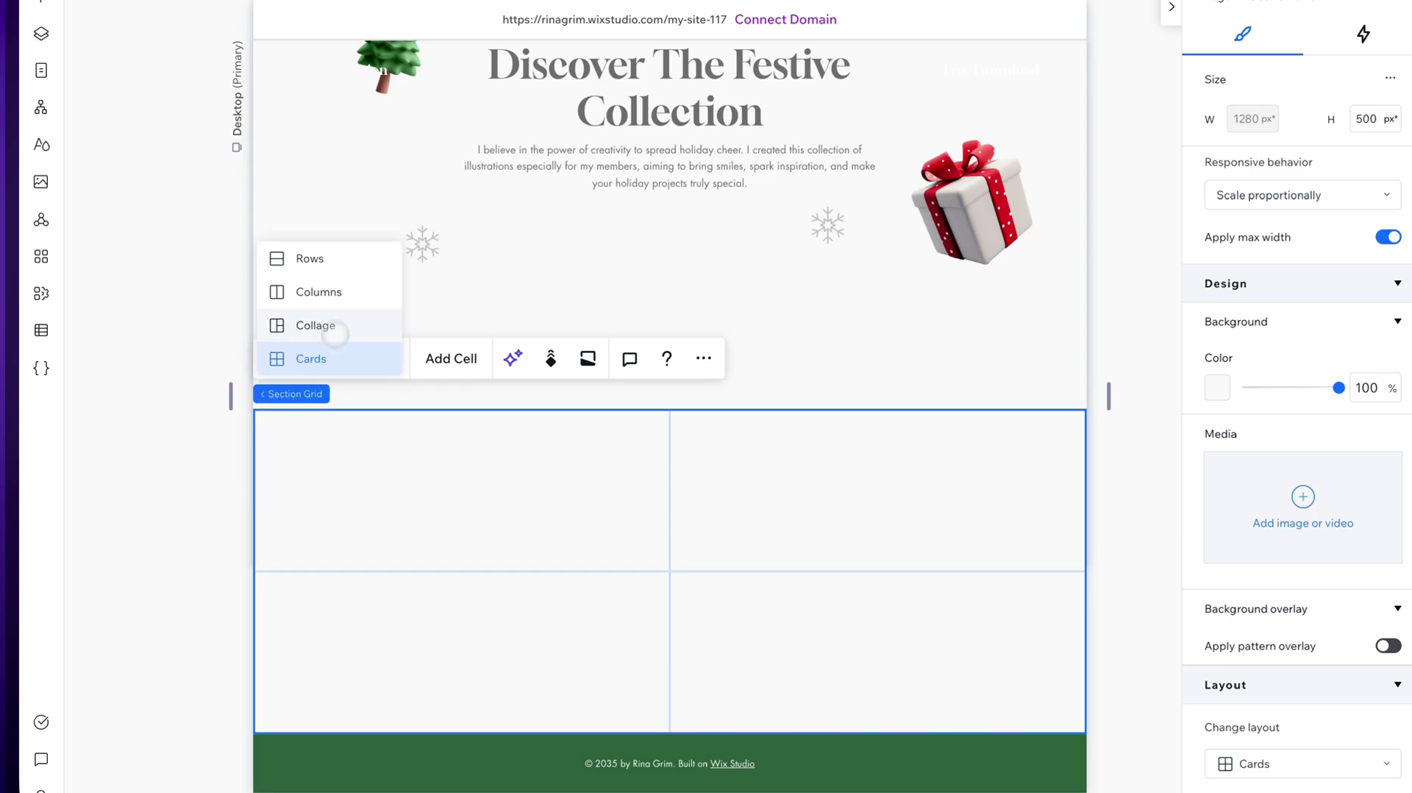
pyautogui.click(336, 294)
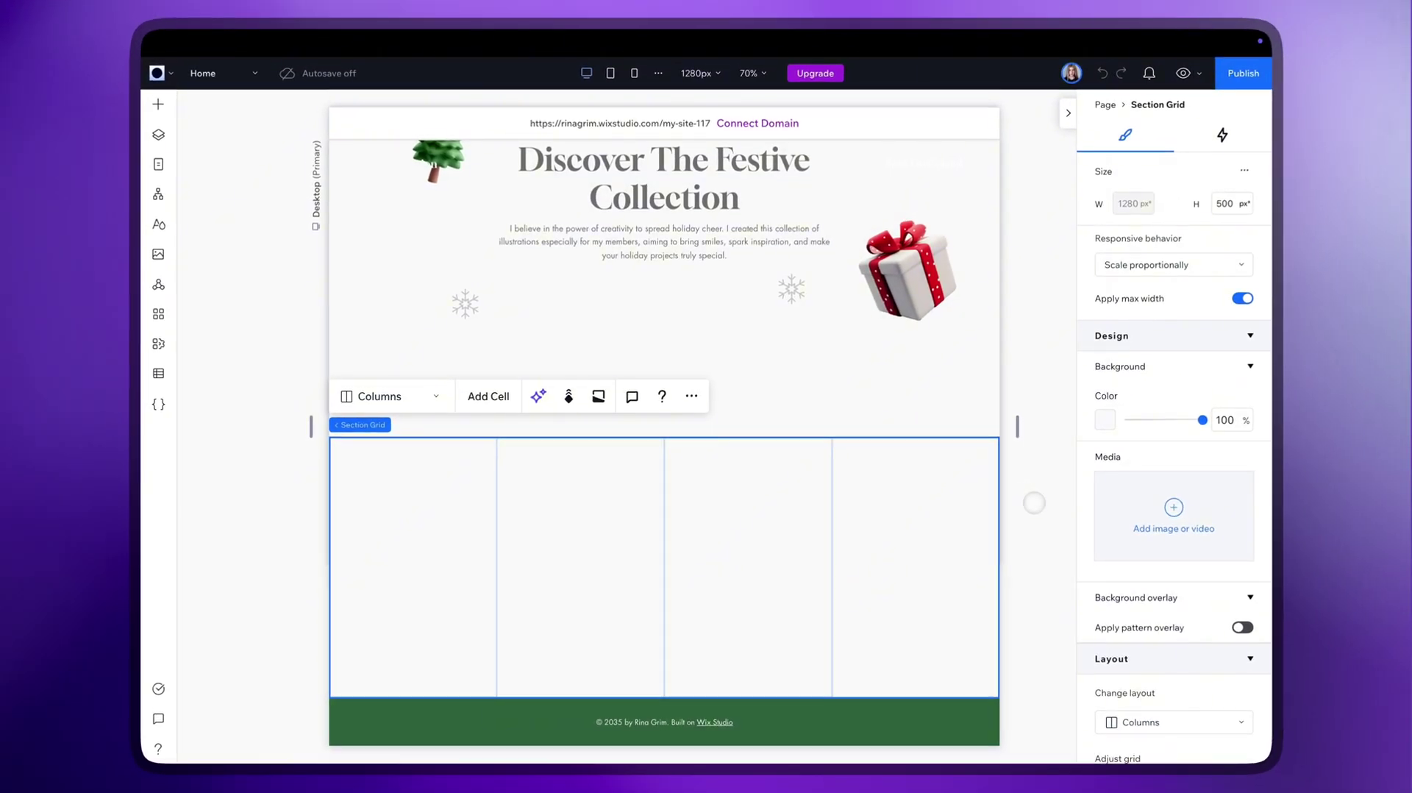
pyautogui.scroll(-5, 1181, 545)
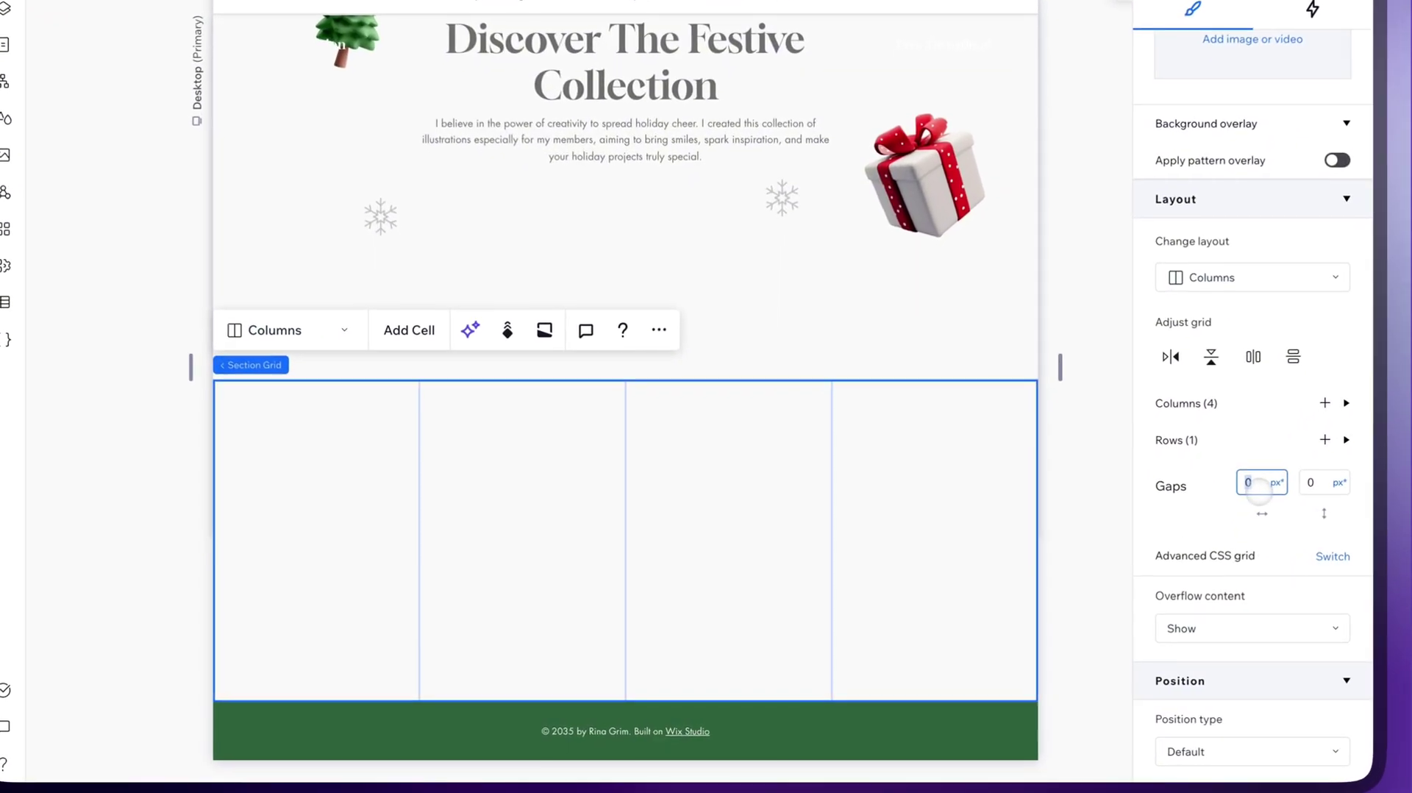
pyautogui.write('15')
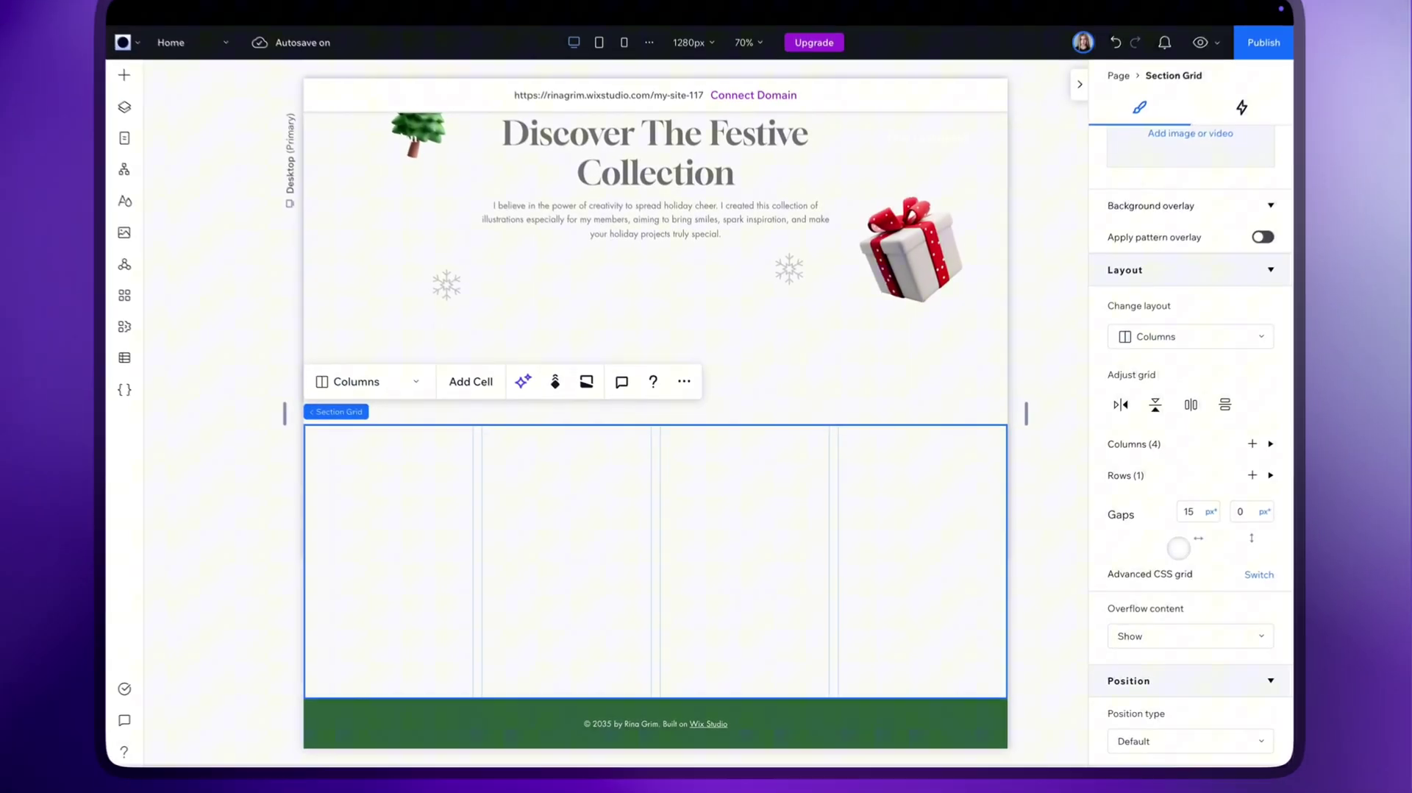
# Step: Set the section padding to 6% on the sides and bottom, with 0% top
pyautogui.scroll(-3, 1159, 561)
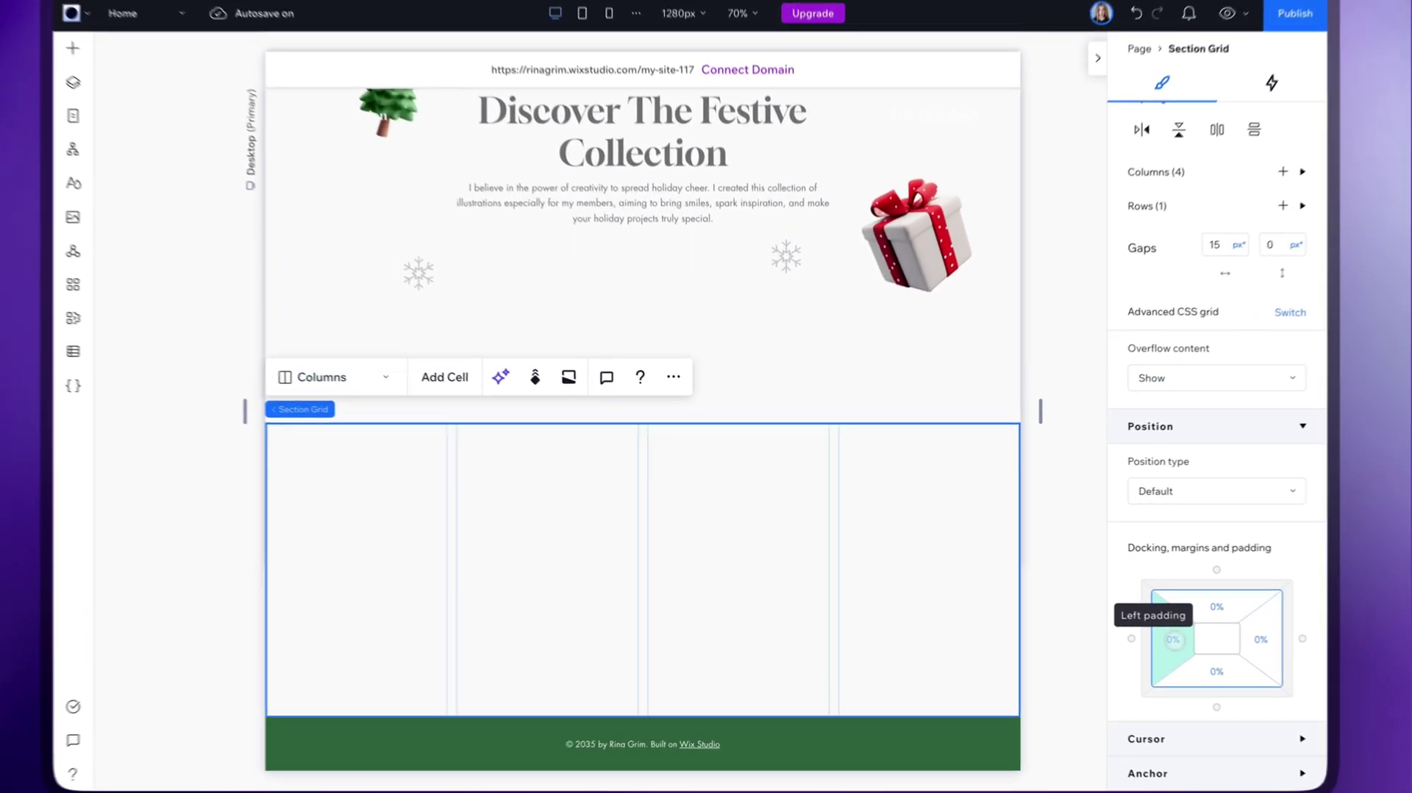
pyautogui.click(1135, 629)
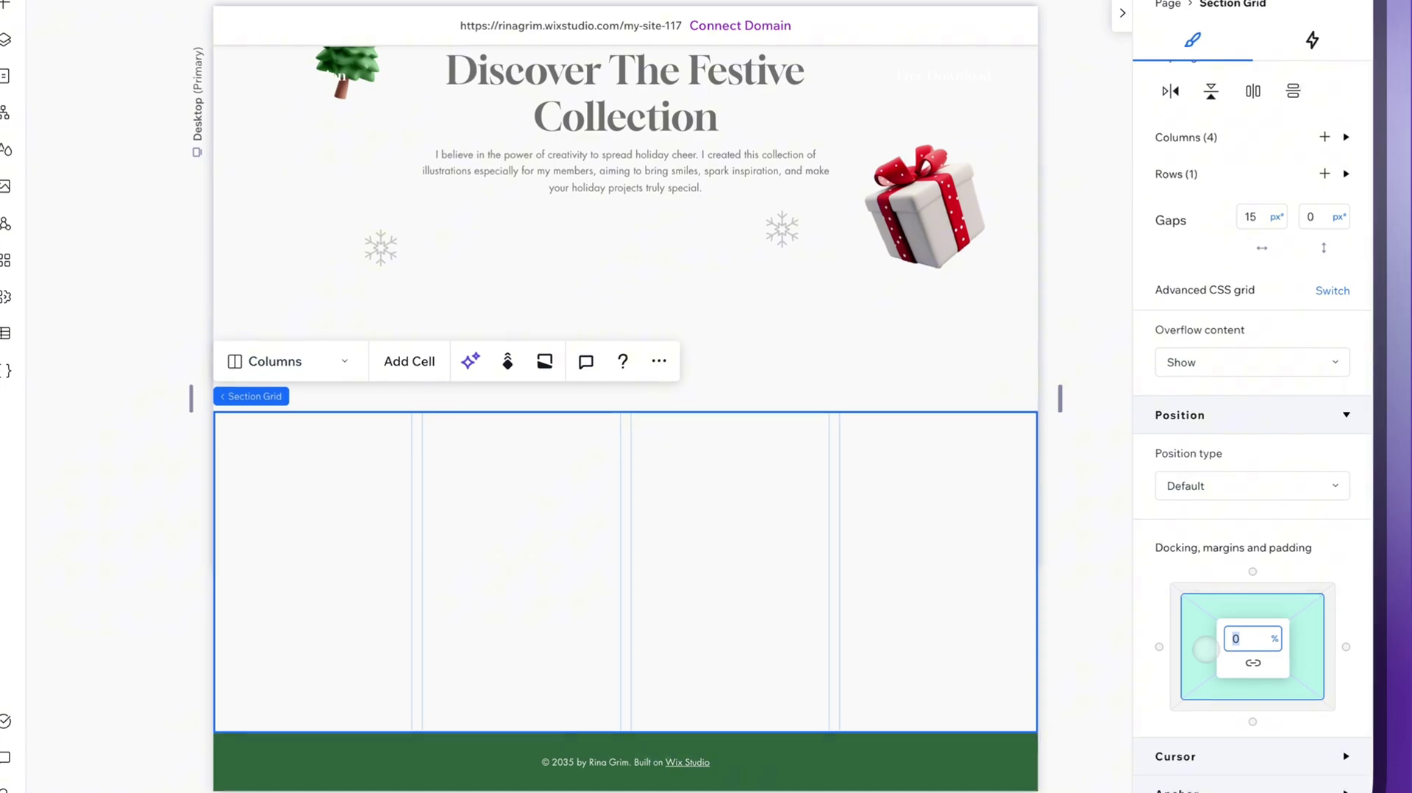
pyautogui.write('6')
pyautogui.press('Return')
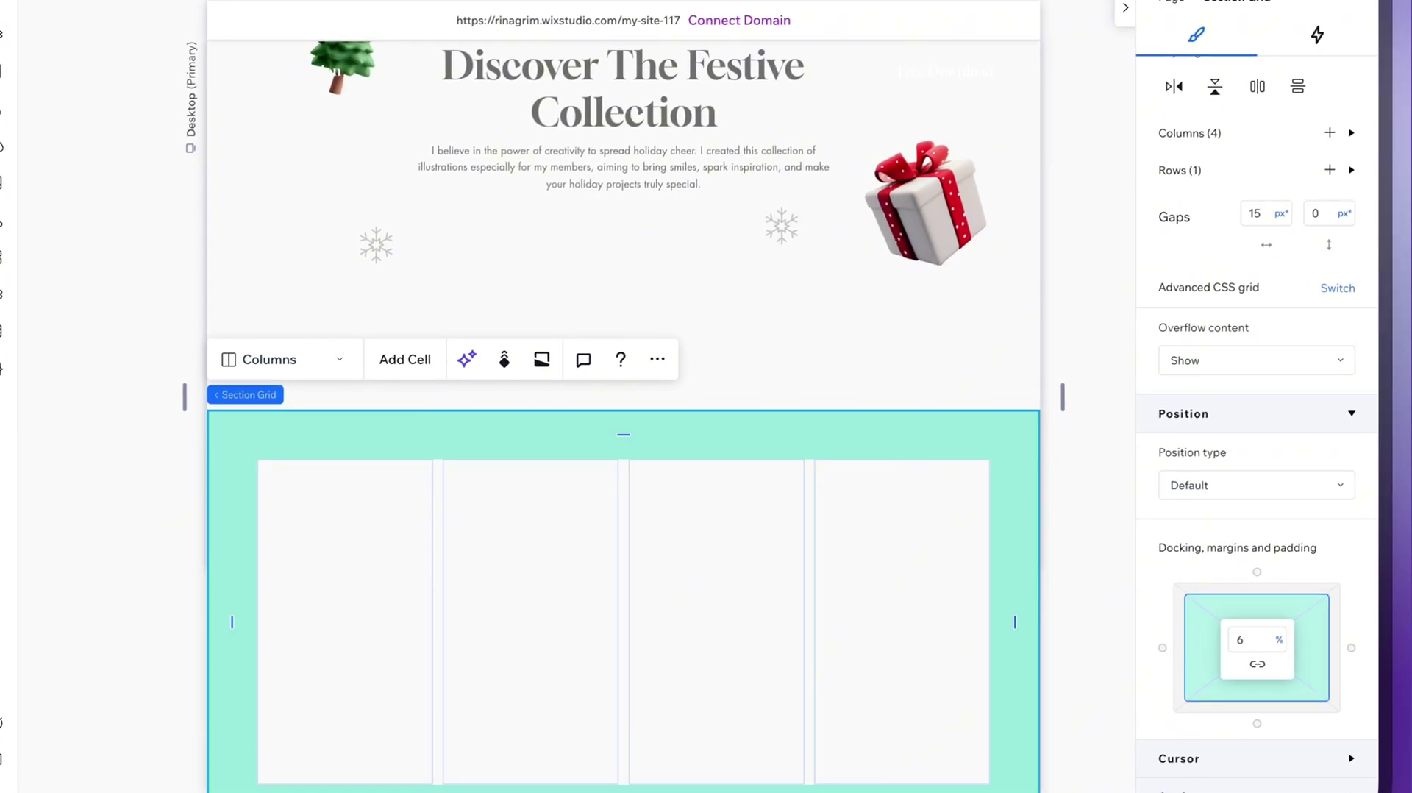
pyautogui.click(1224, 574)
pyautogui.click(1255, 611)
pyautogui.click(1312, 532)
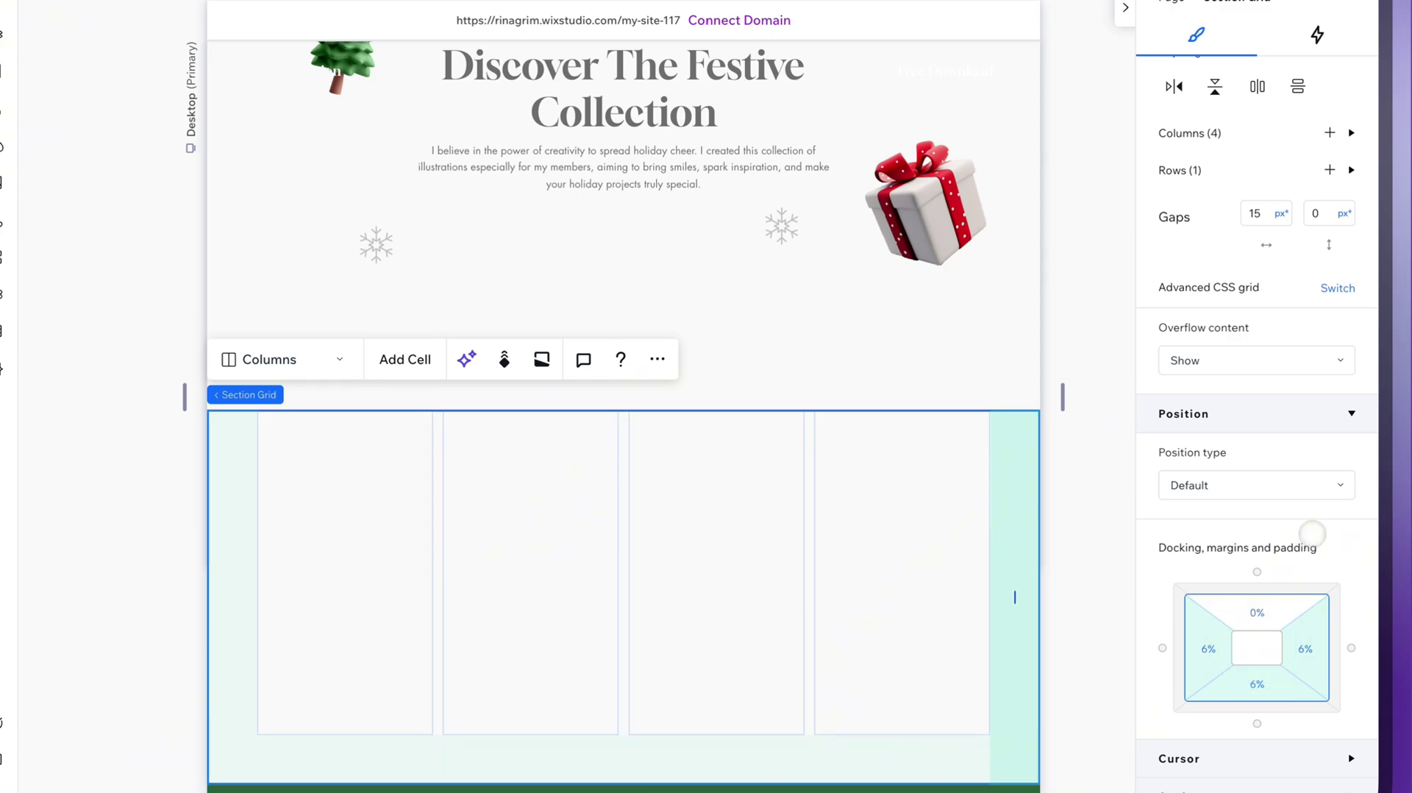
# Step: Shorten the section height to 450 px
pyautogui.scroll(10, 1306, 506)
pyautogui.click(1329, 121)
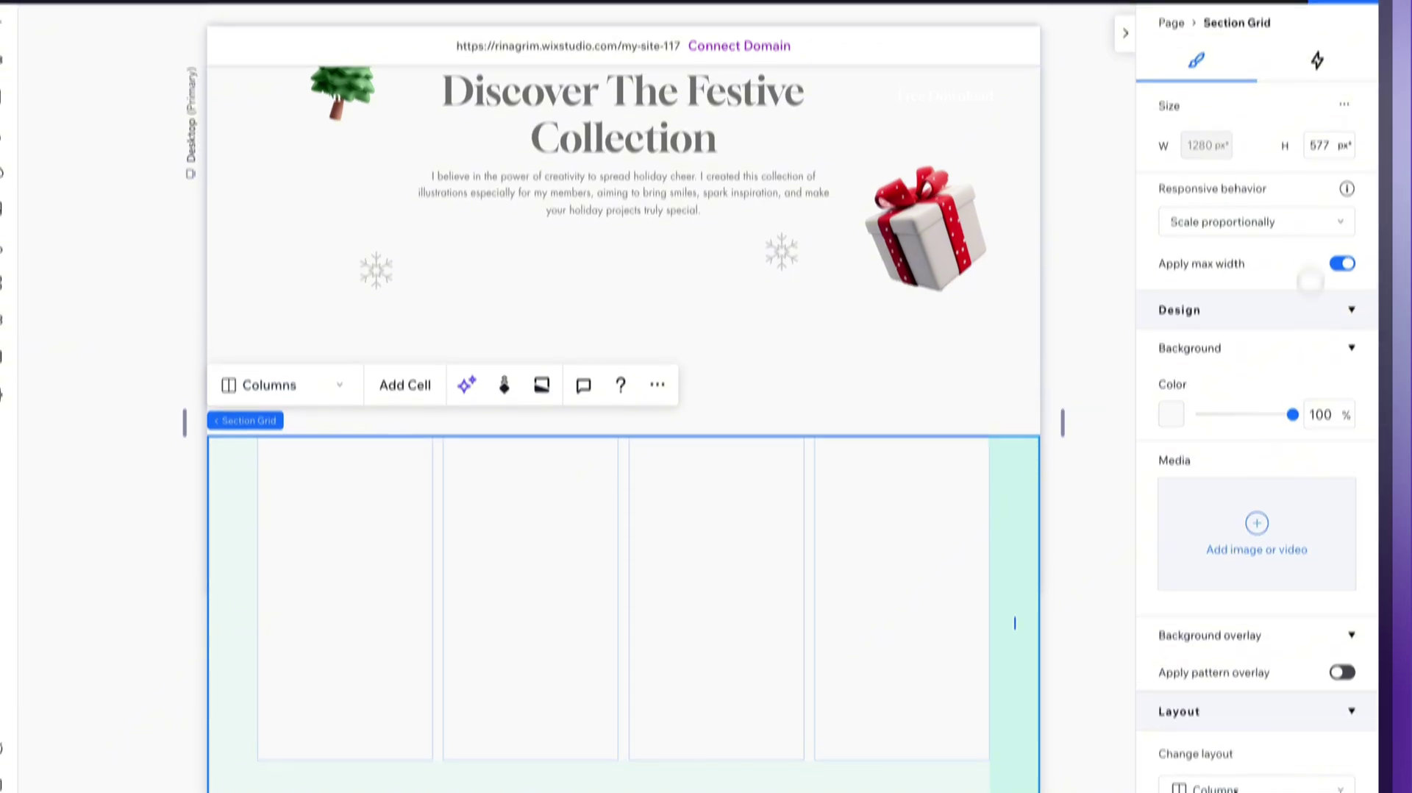
pyautogui.write('450')
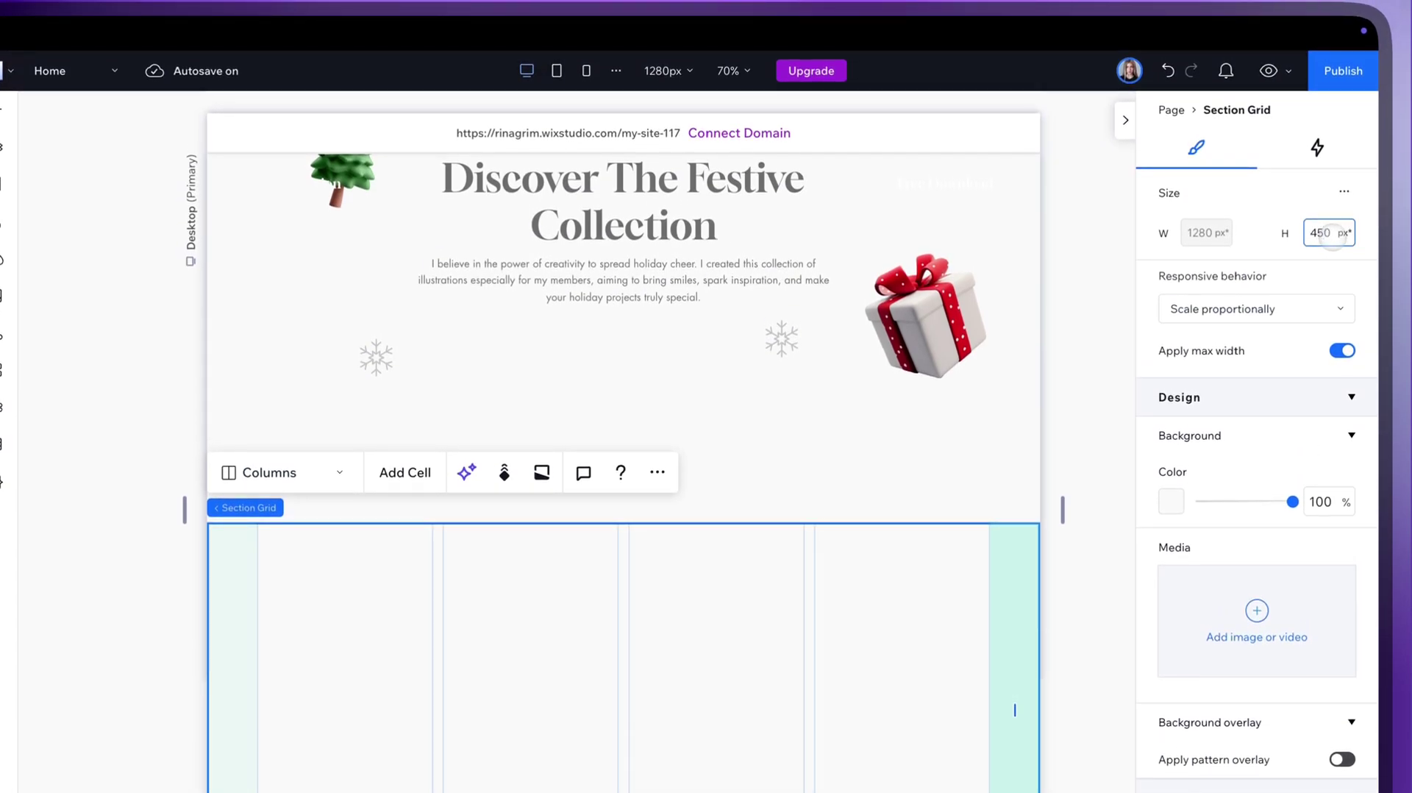
pyautogui.press('Return')
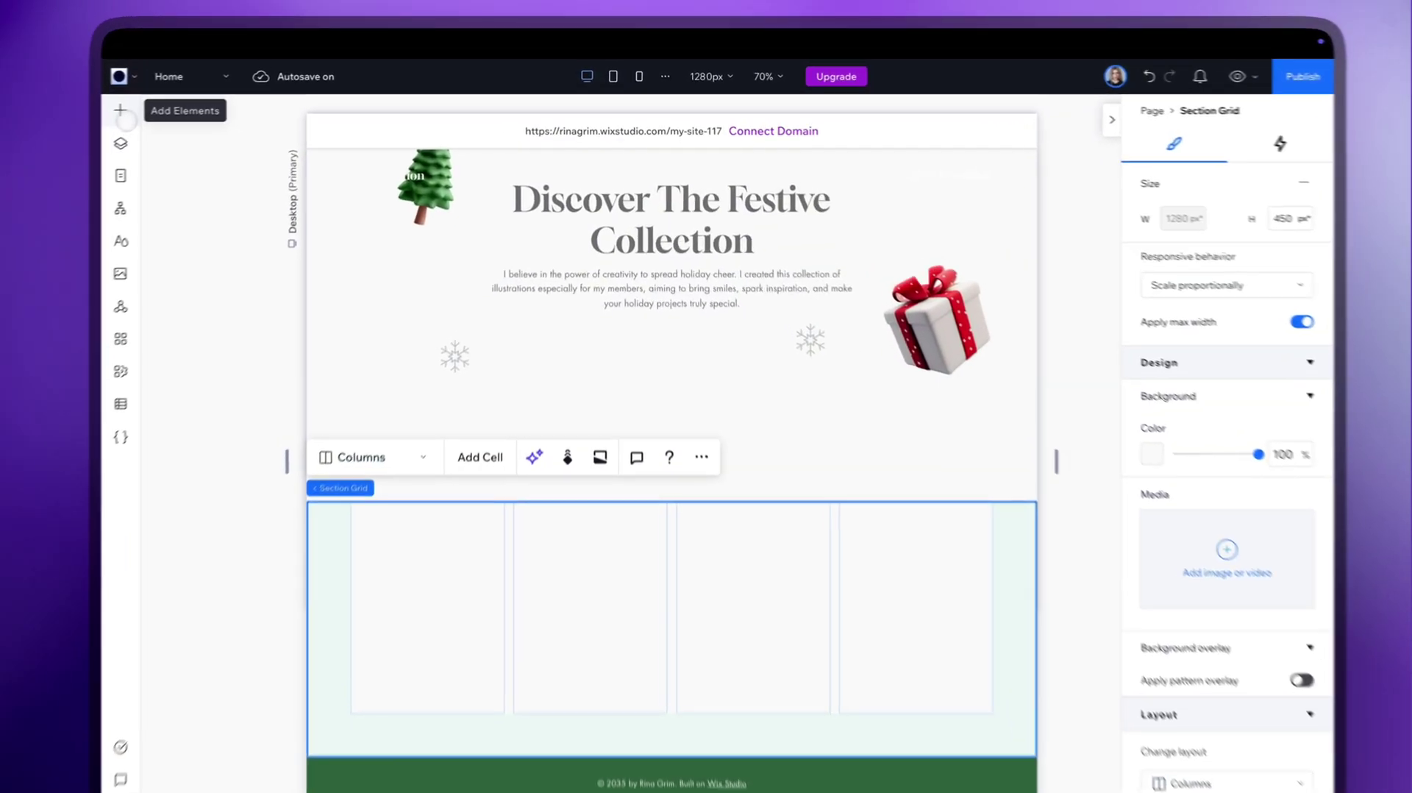
# Step: Drop a white Container into the first grid column
pyautogui.click(158, 105)
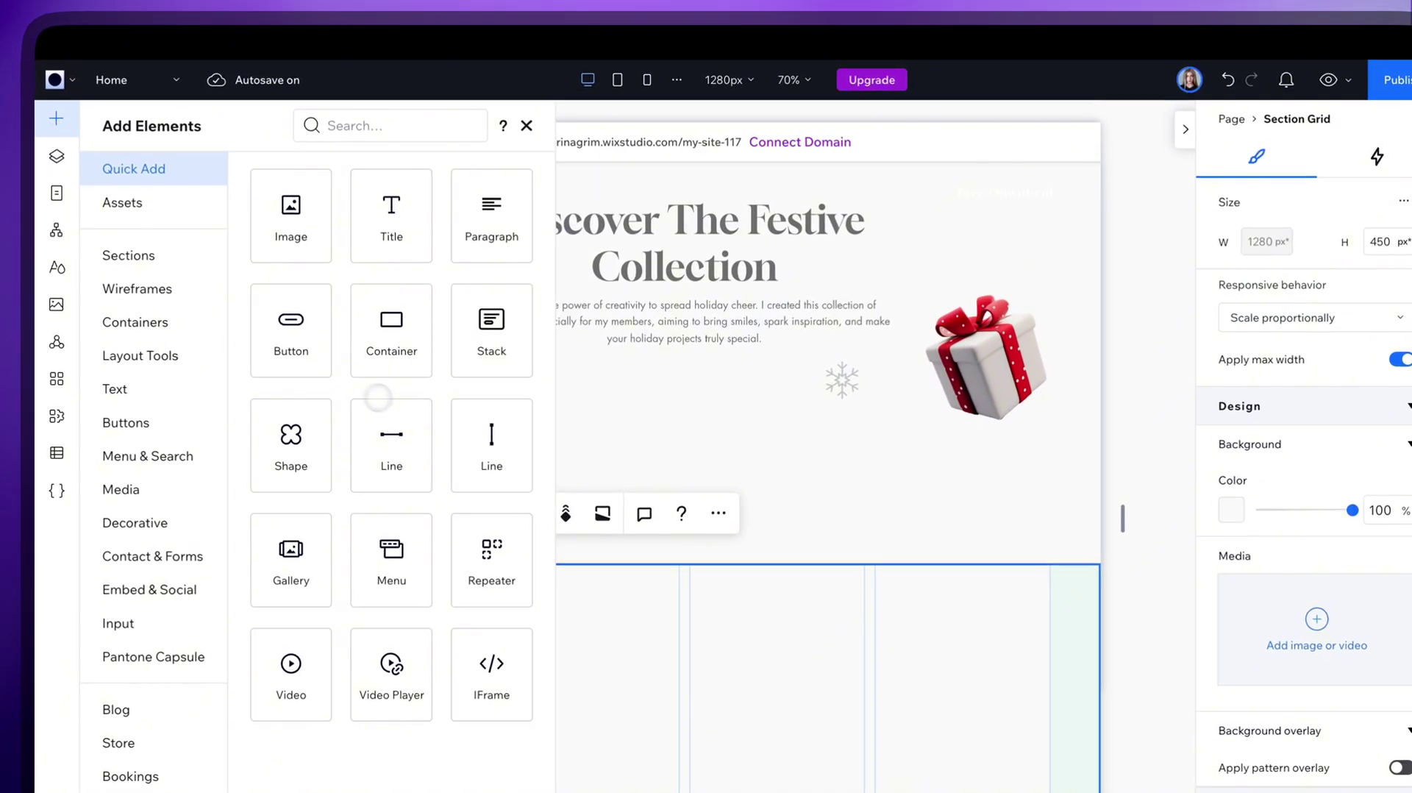
pyautogui.moveTo(391, 324); pyautogui.dragTo(452, 588)
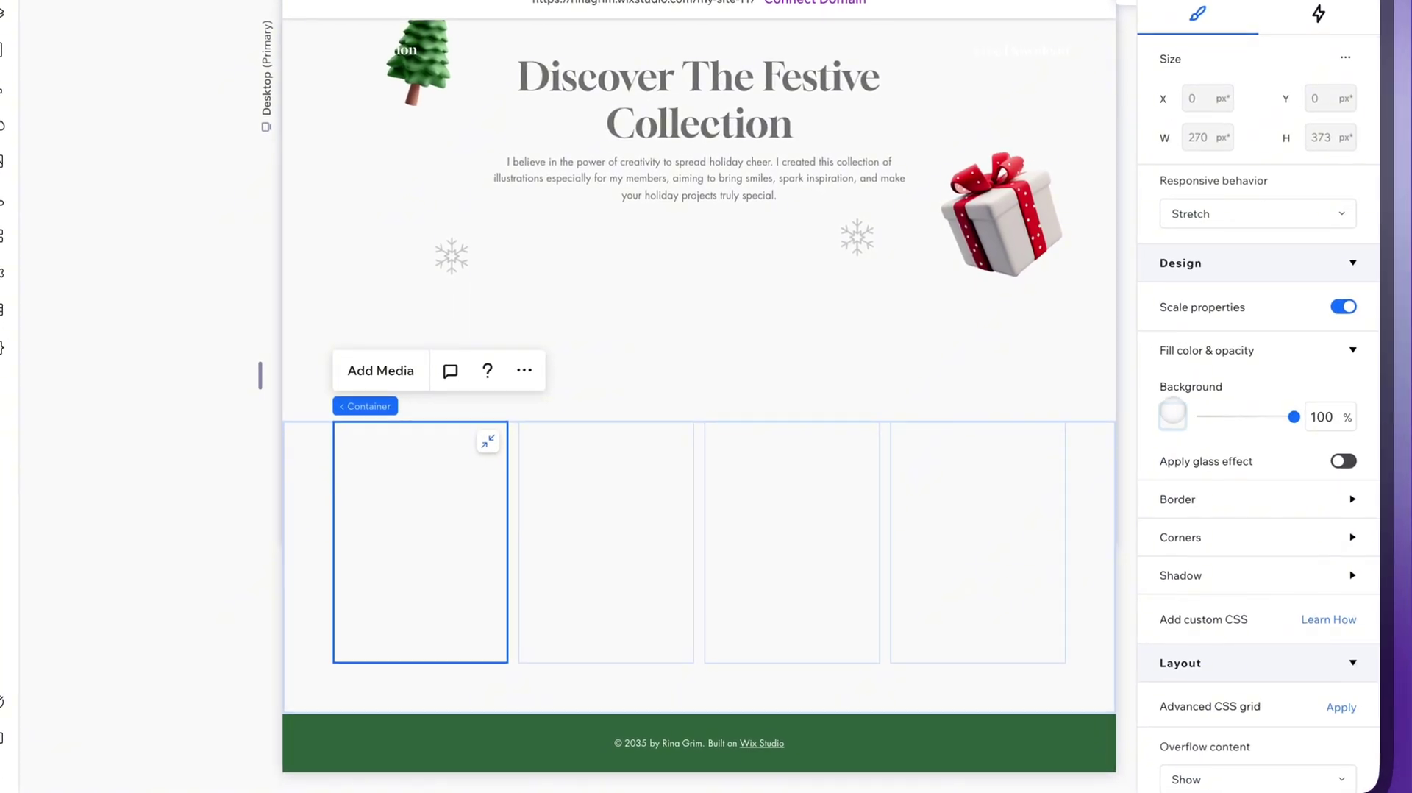
pyautogui.click(1172, 414)
pyautogui.click(1350, 439)
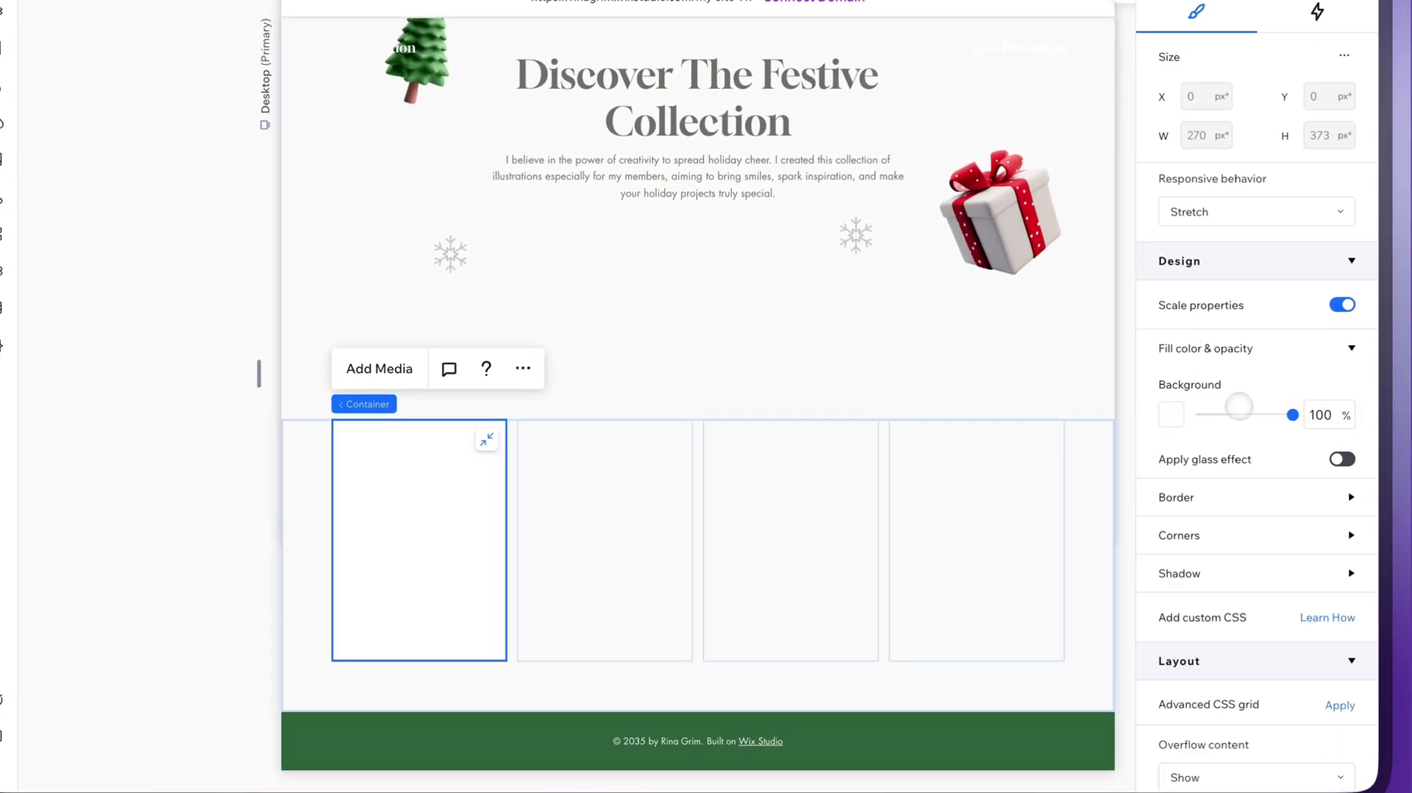
# Step: Give the card 25 px rounded corners and a shadow with 15 px blur
pyautogui.scroll(-3, 1242, 412)
pyautogui.click(1261, 332)
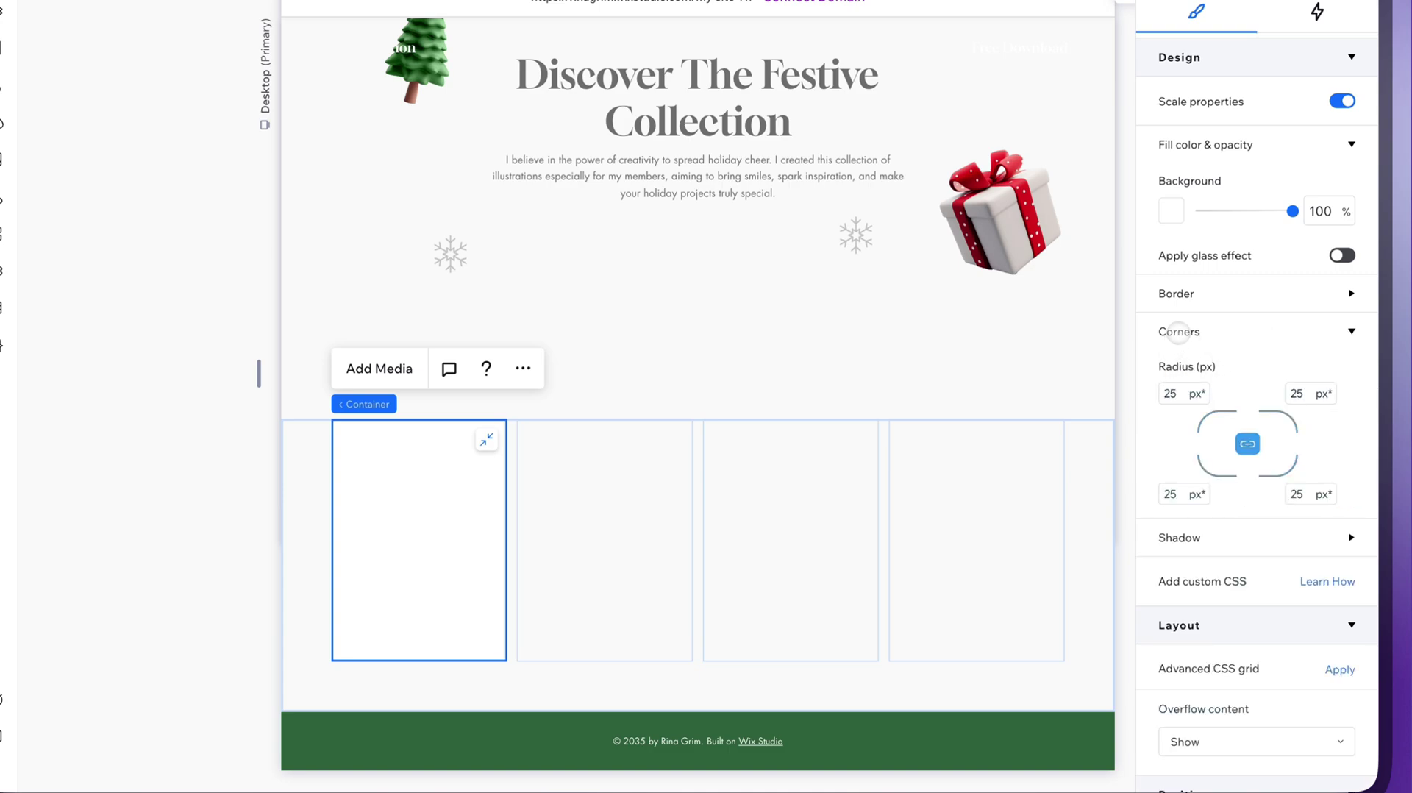
pyautogui.click(1178, 331)
pyautogui.click(1192, 369)
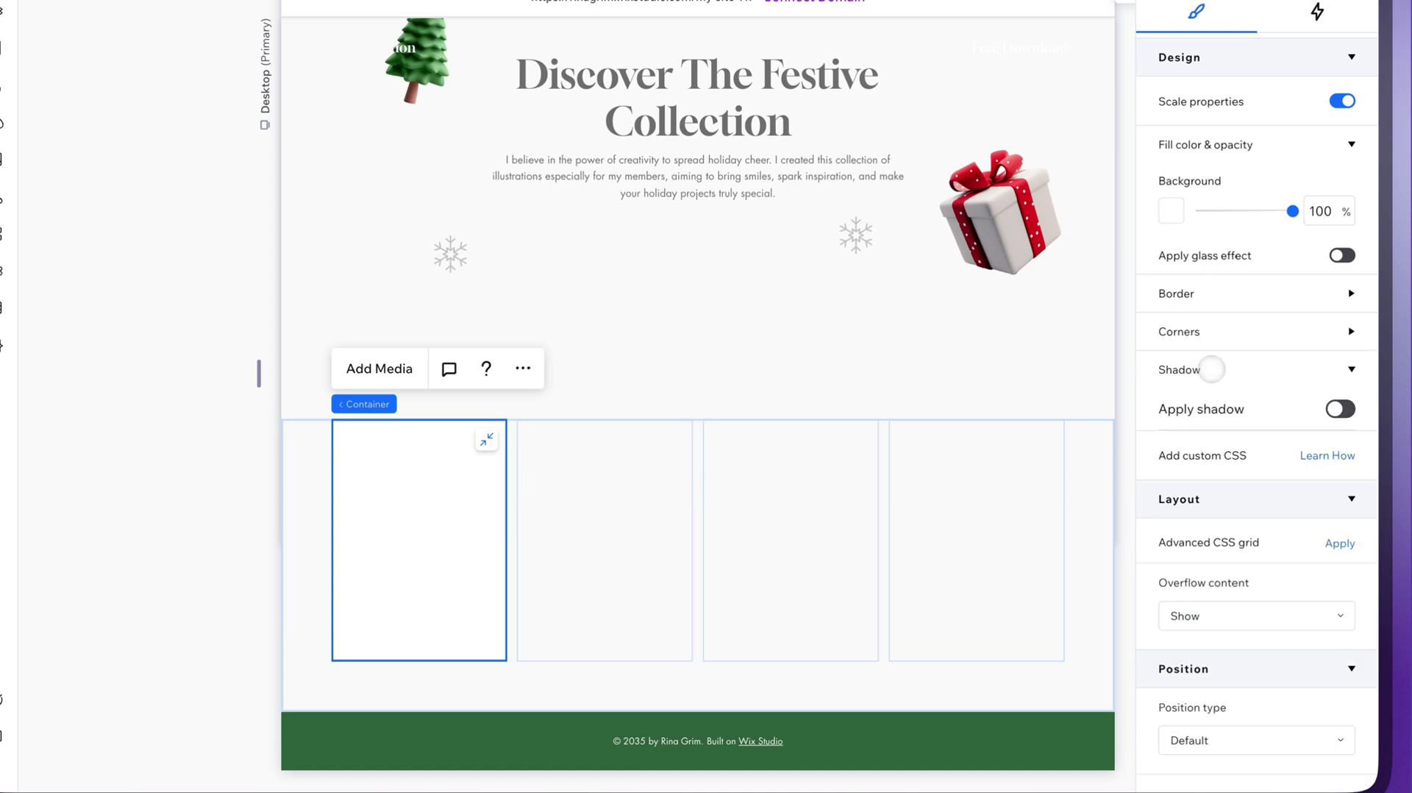
pyautogui.click(1339, 408)
pyautogui.scroll(-1, 1320, 441)
pyautogui.scroll(-3, 1316, 478)
pyautogui.write('15')
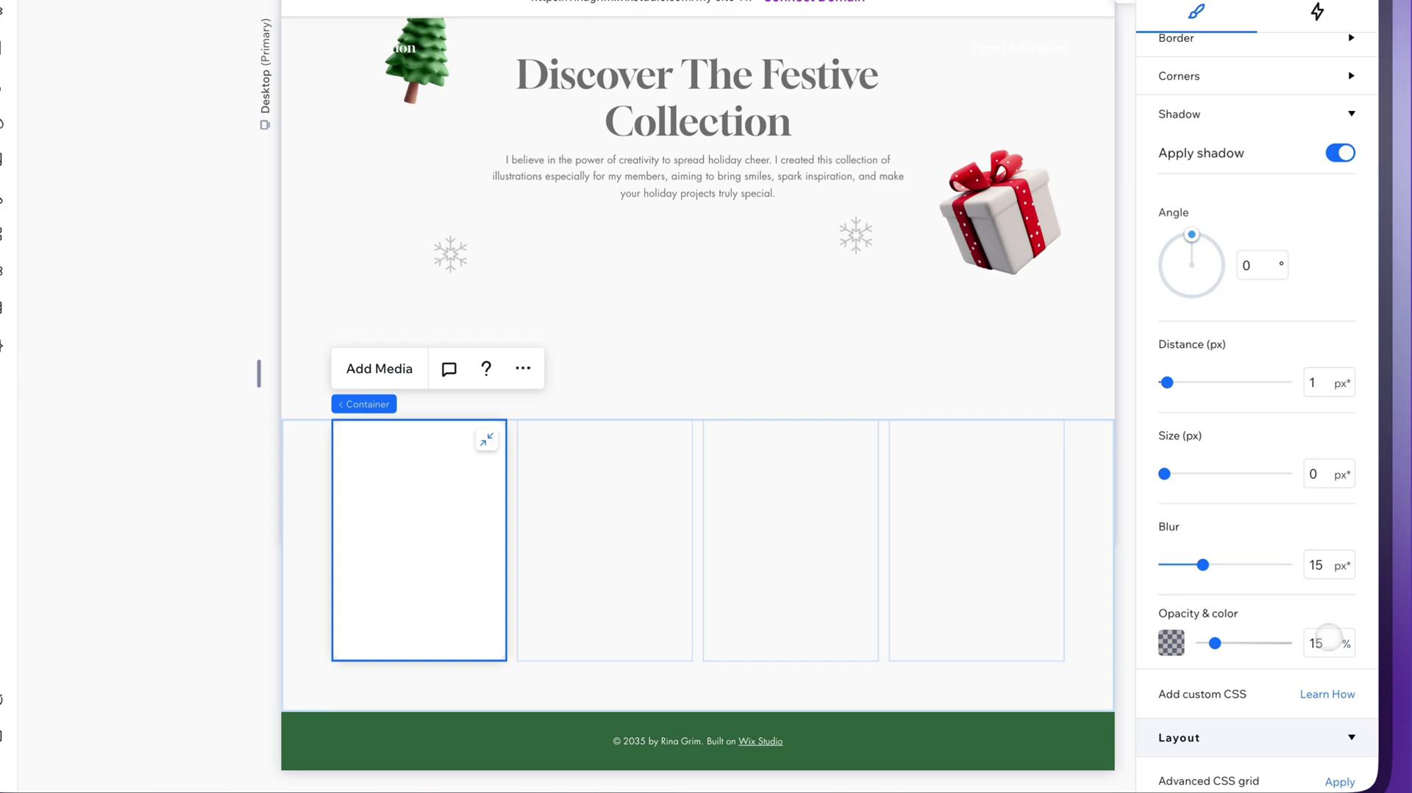
# Step: Place the jumping Santa image 22.png in the first card, enlarged to about 236 px
pyautogui.click(221, 643)
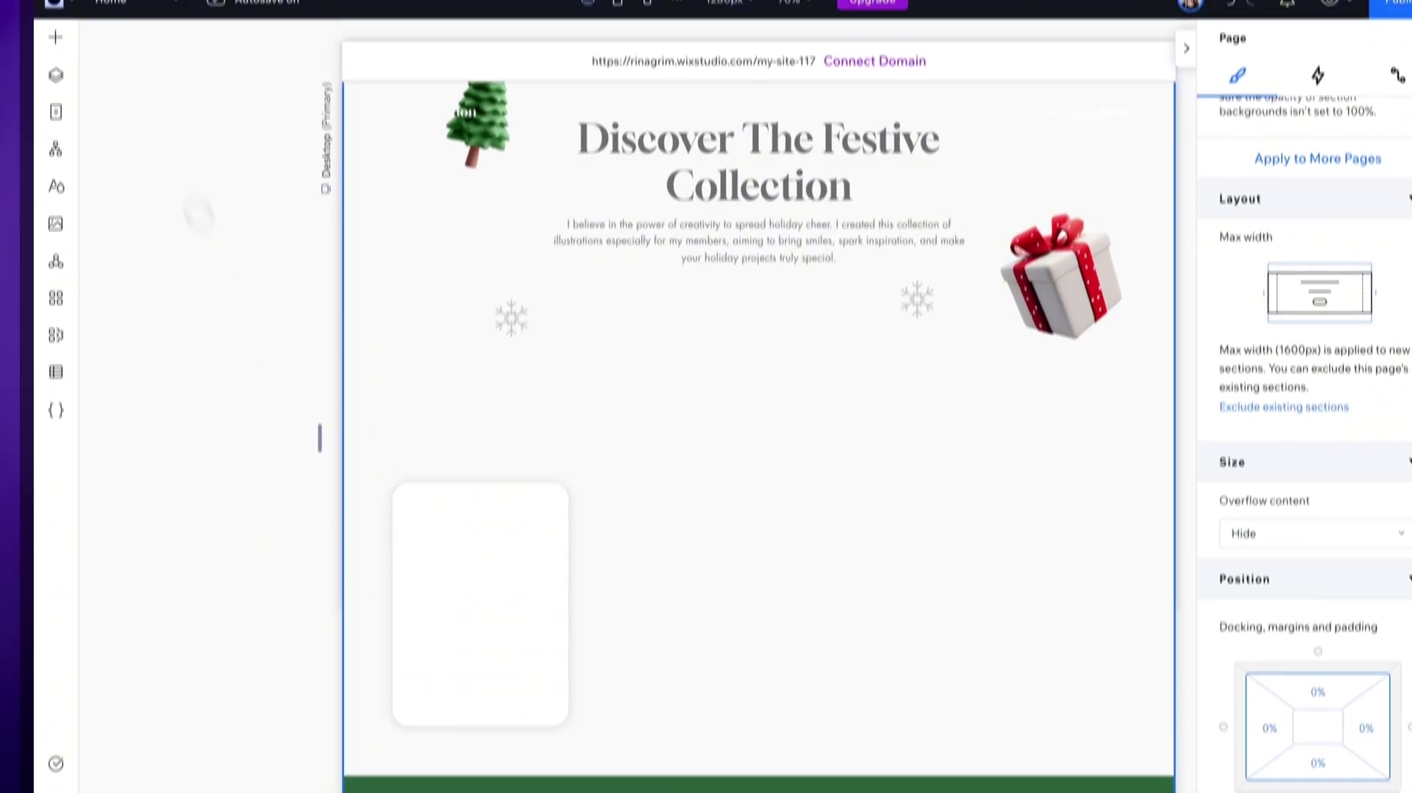
pyautogui.click(55, 125)
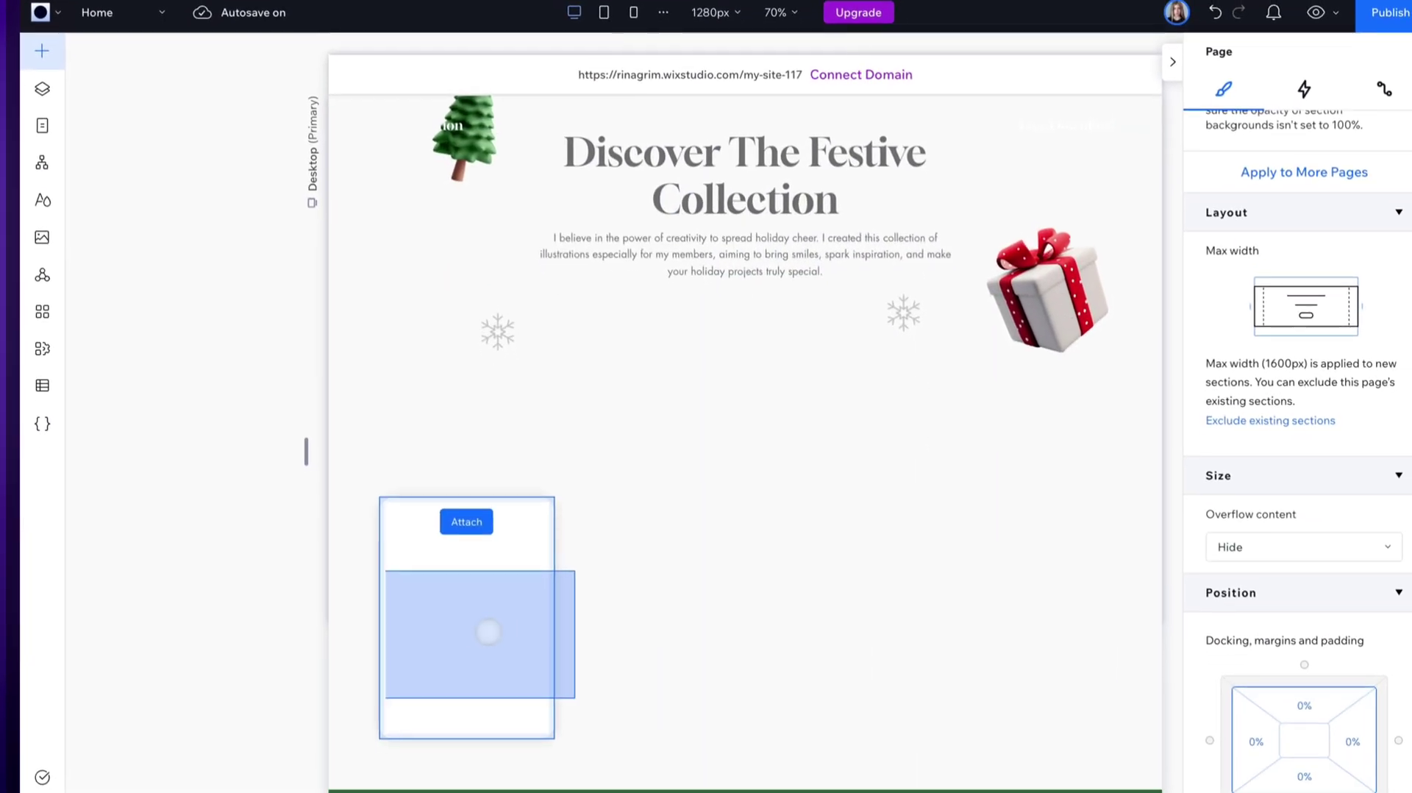
pyautogui.moveTo(315, 207); pyautogui.dragTo(488, 630)
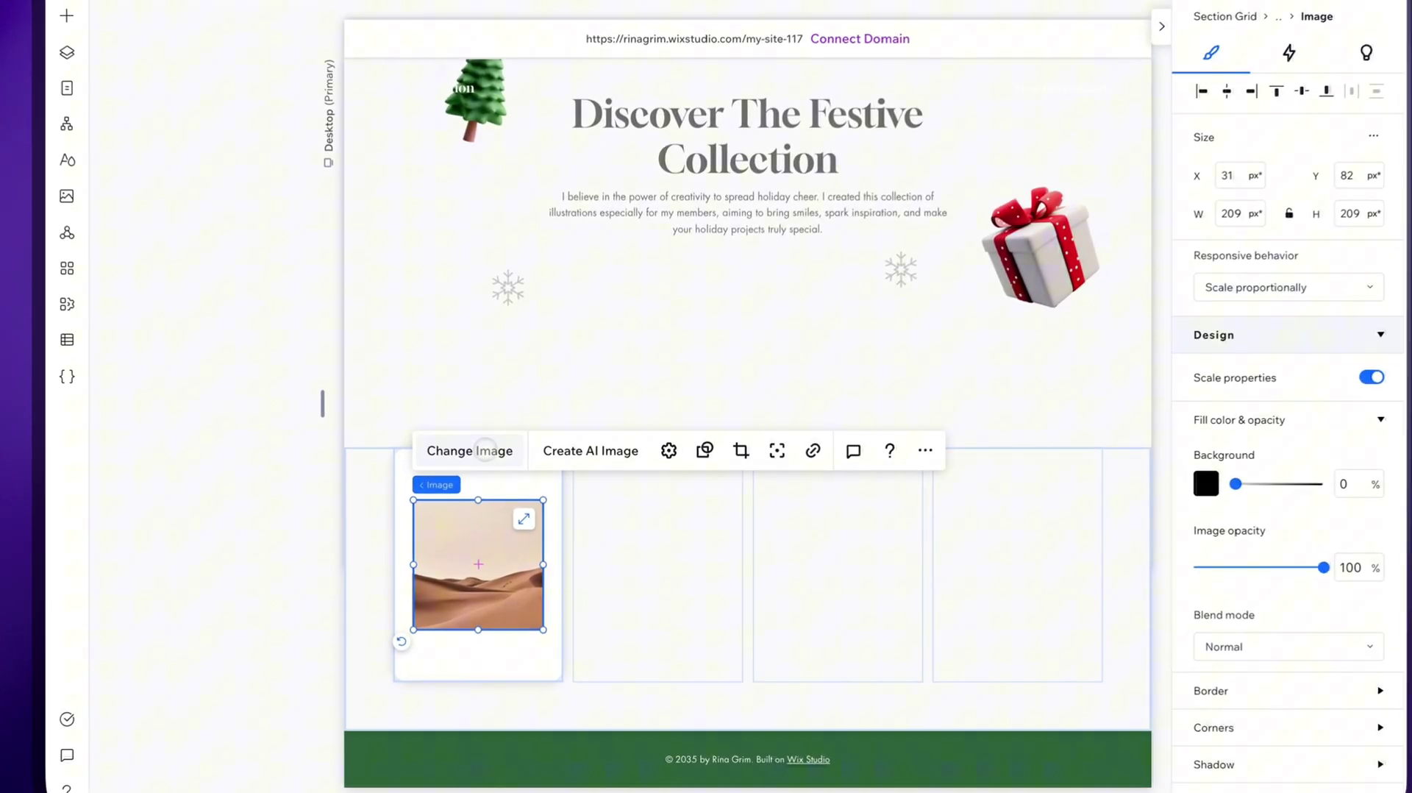
pyautogui.click(492, 466)
pyautogui.click(647, 610)
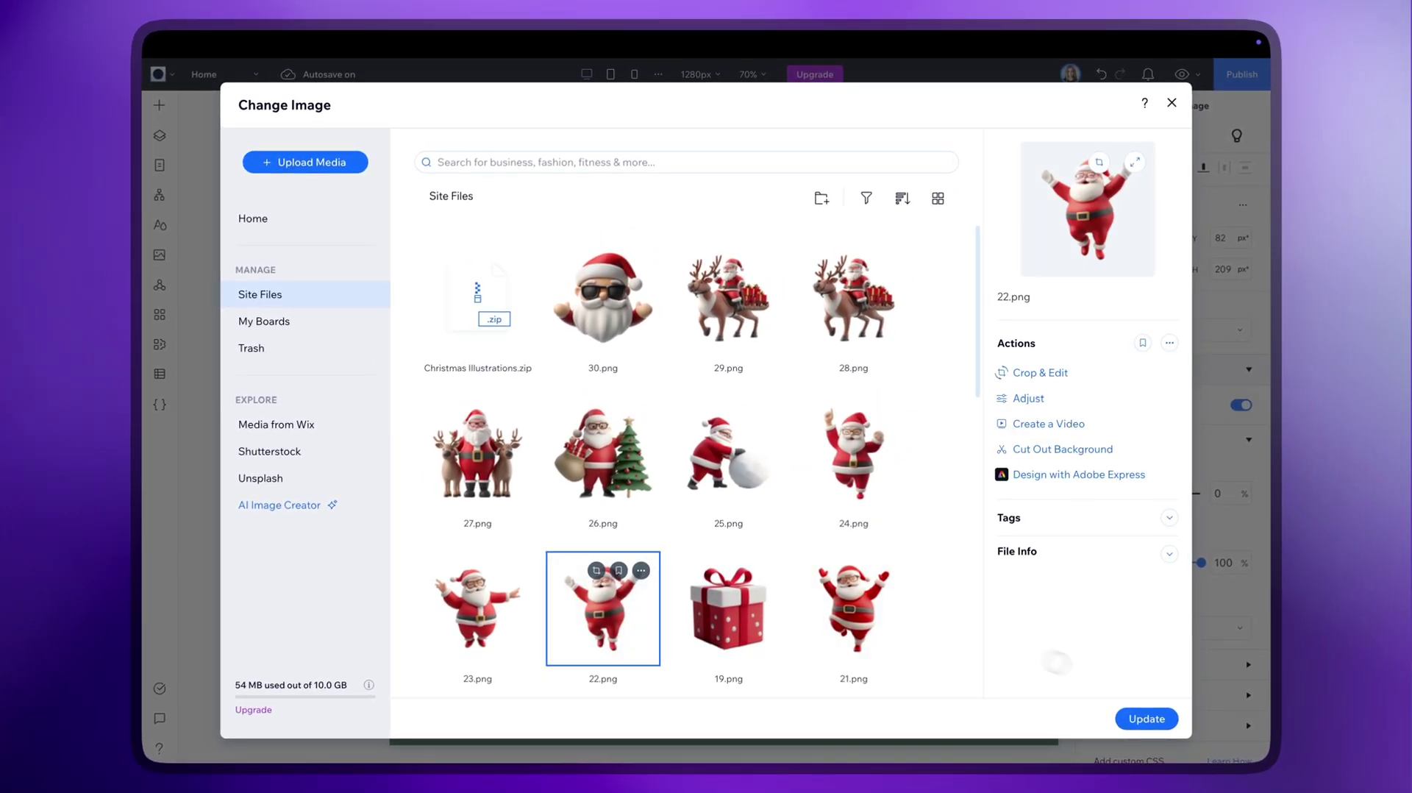
pyautogui.click(1147, 718)
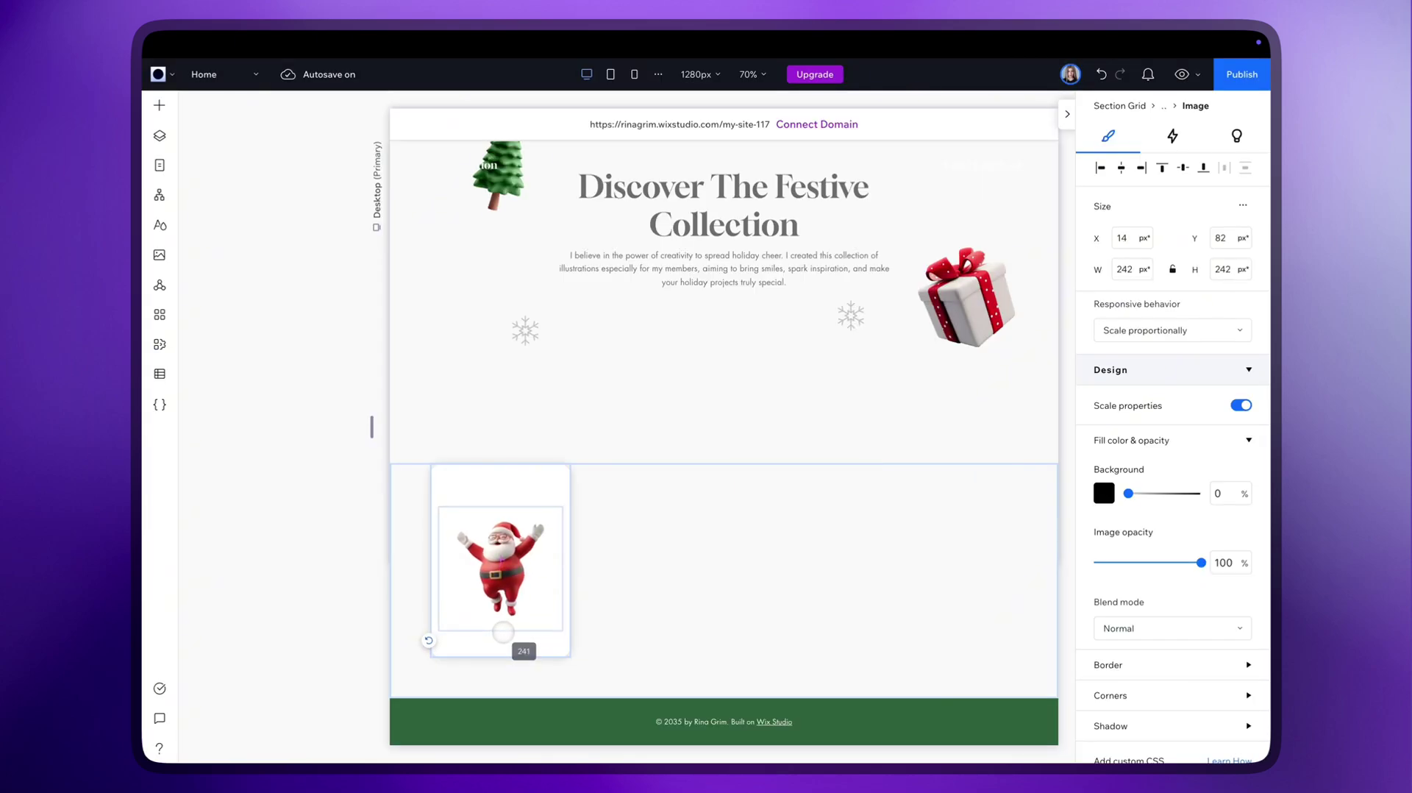
pyautogui.moveTo(502, 631); pyautogui.dragTo(501, 627)
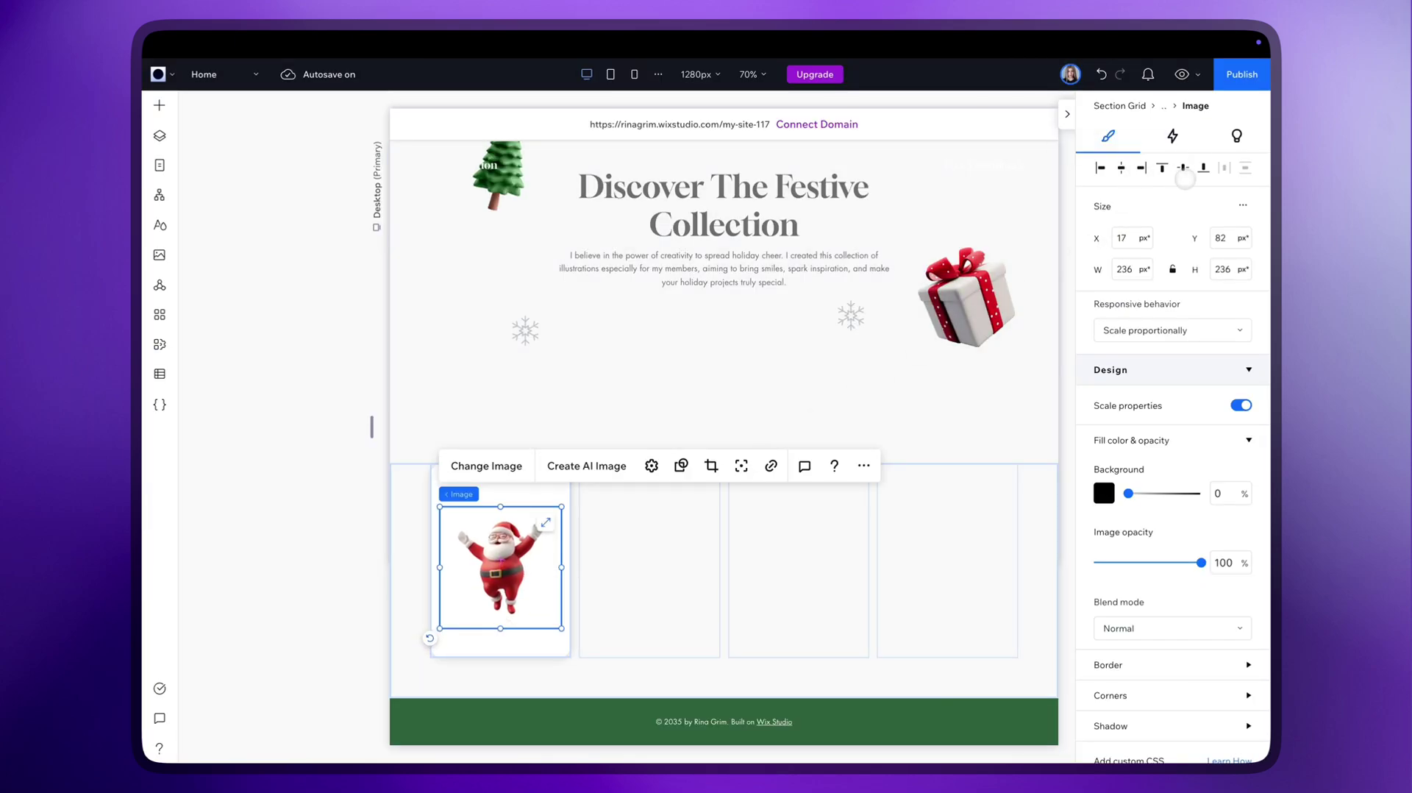
pyautogui.click(1183, 173)
pyautogui.click(328, 554)
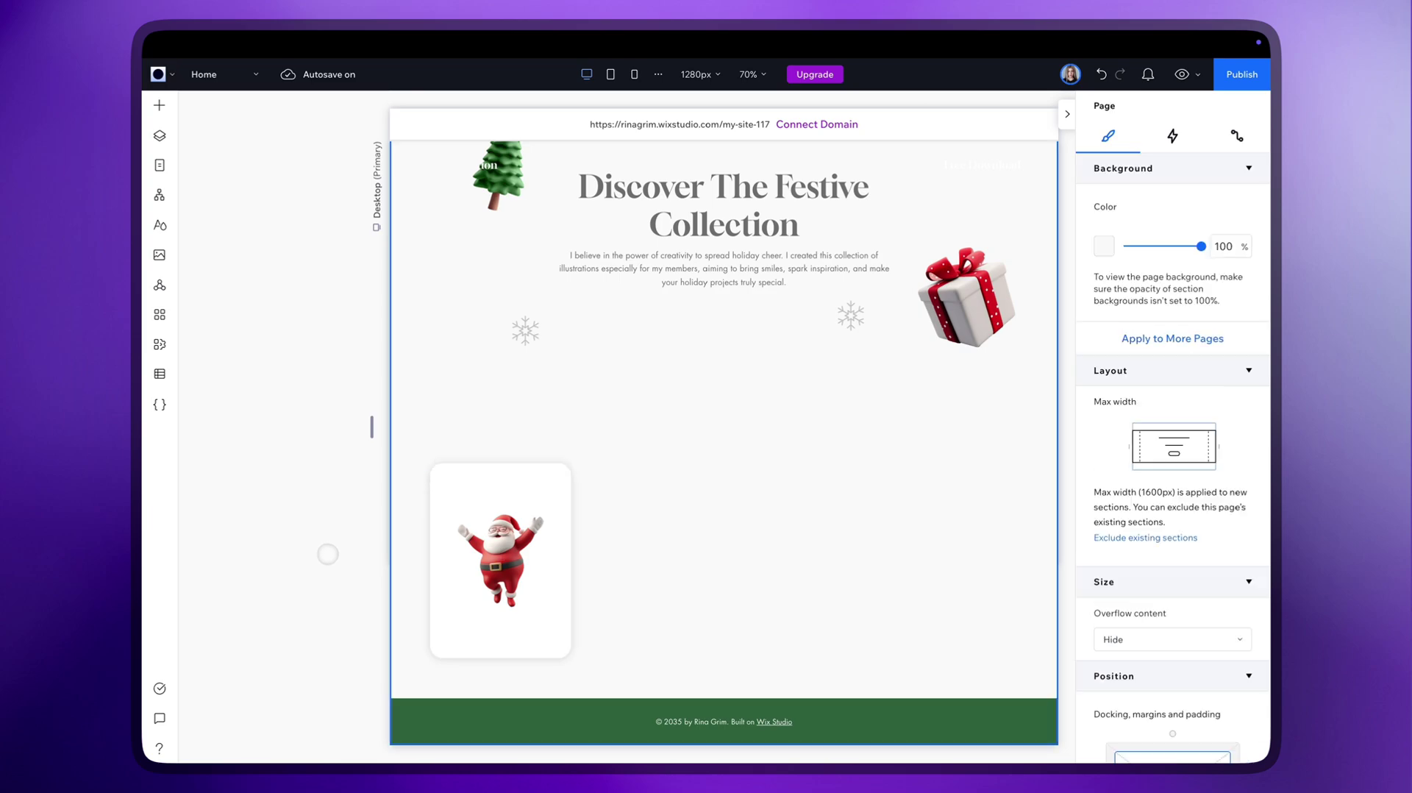
# Step: Paste a card into the second column, stretched to fill, with Santa image 23.png
pyautogui.click(650, 507)
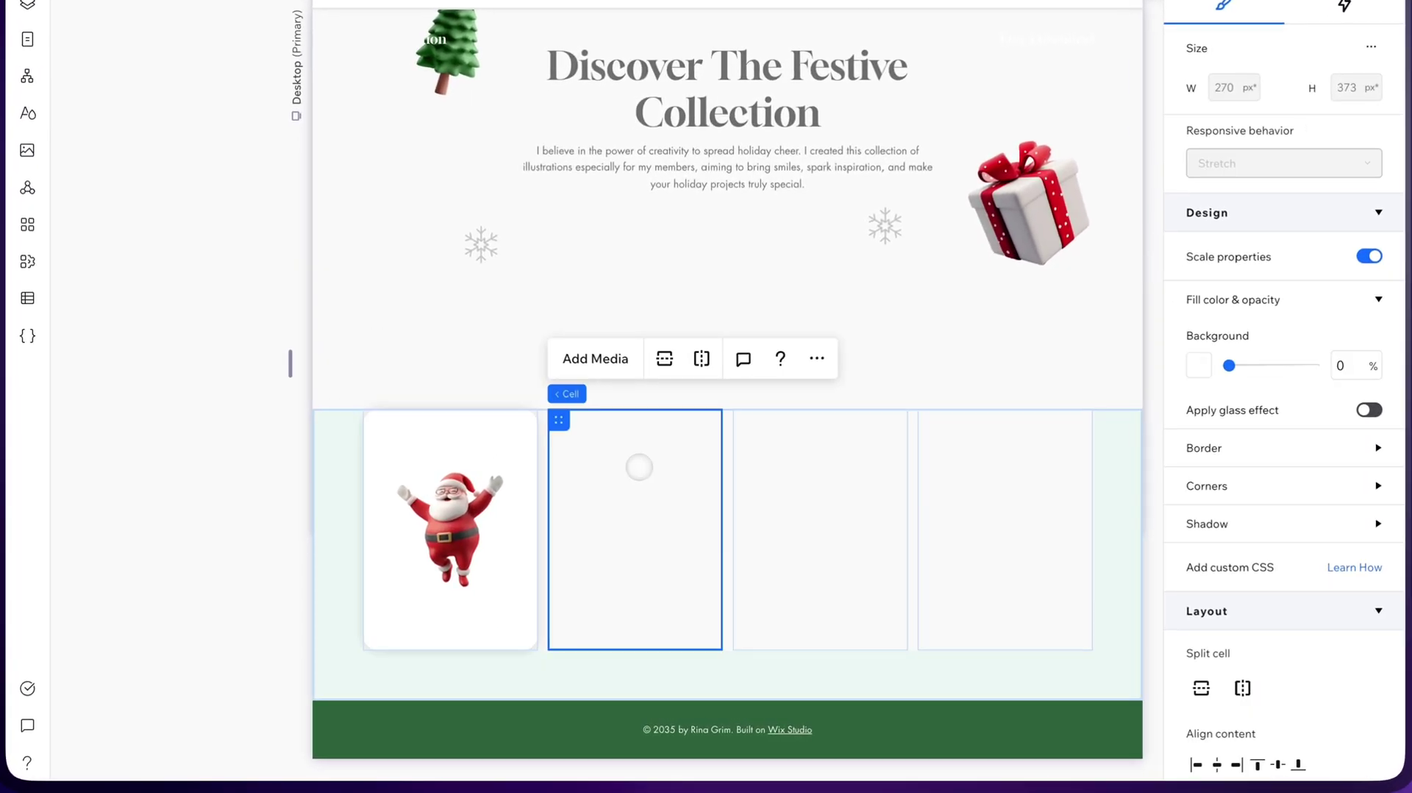
pyautogui.hotkey('ctrl', 'v')
pyautogui.click(675, 464)
pyautogui.click(633, 527)
pyautogui.click(634, 403)
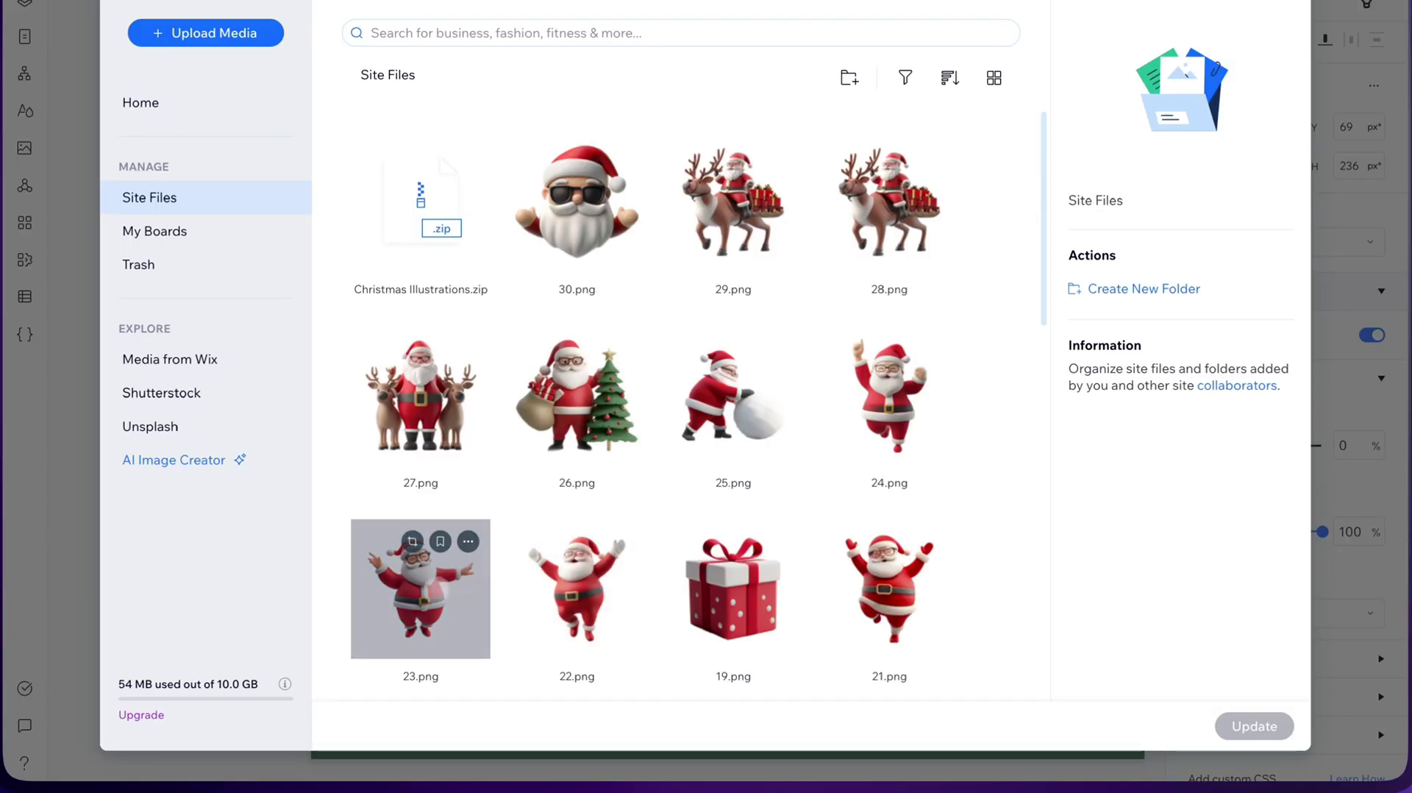
pyautogui.click(416, 588)
pyautogui.click(1223, 703)
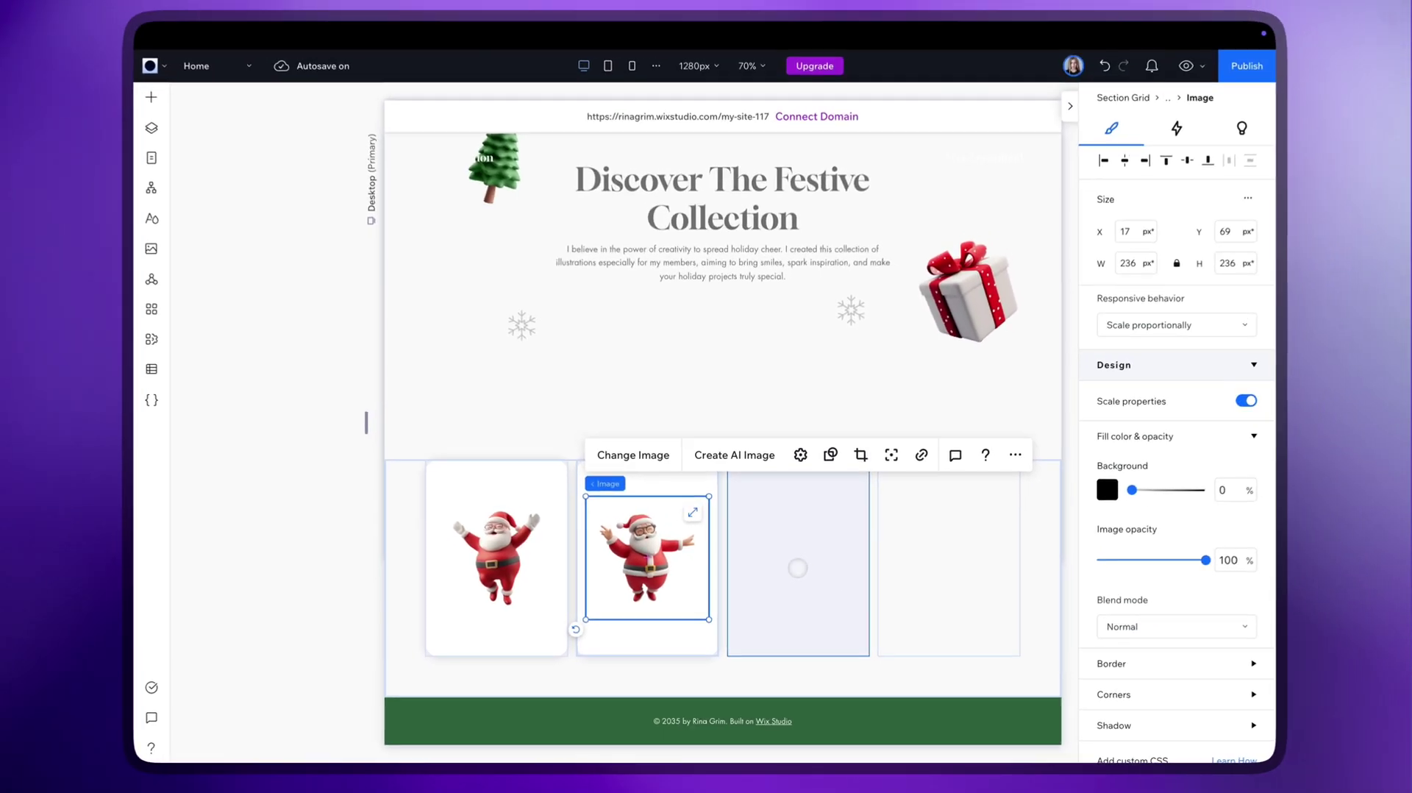
# Step: Paste a card into the third column showing the jumping Santa 24.png
pyautogui.click(795, 544)
pyautogui.hotkey('ctrl', 'v')
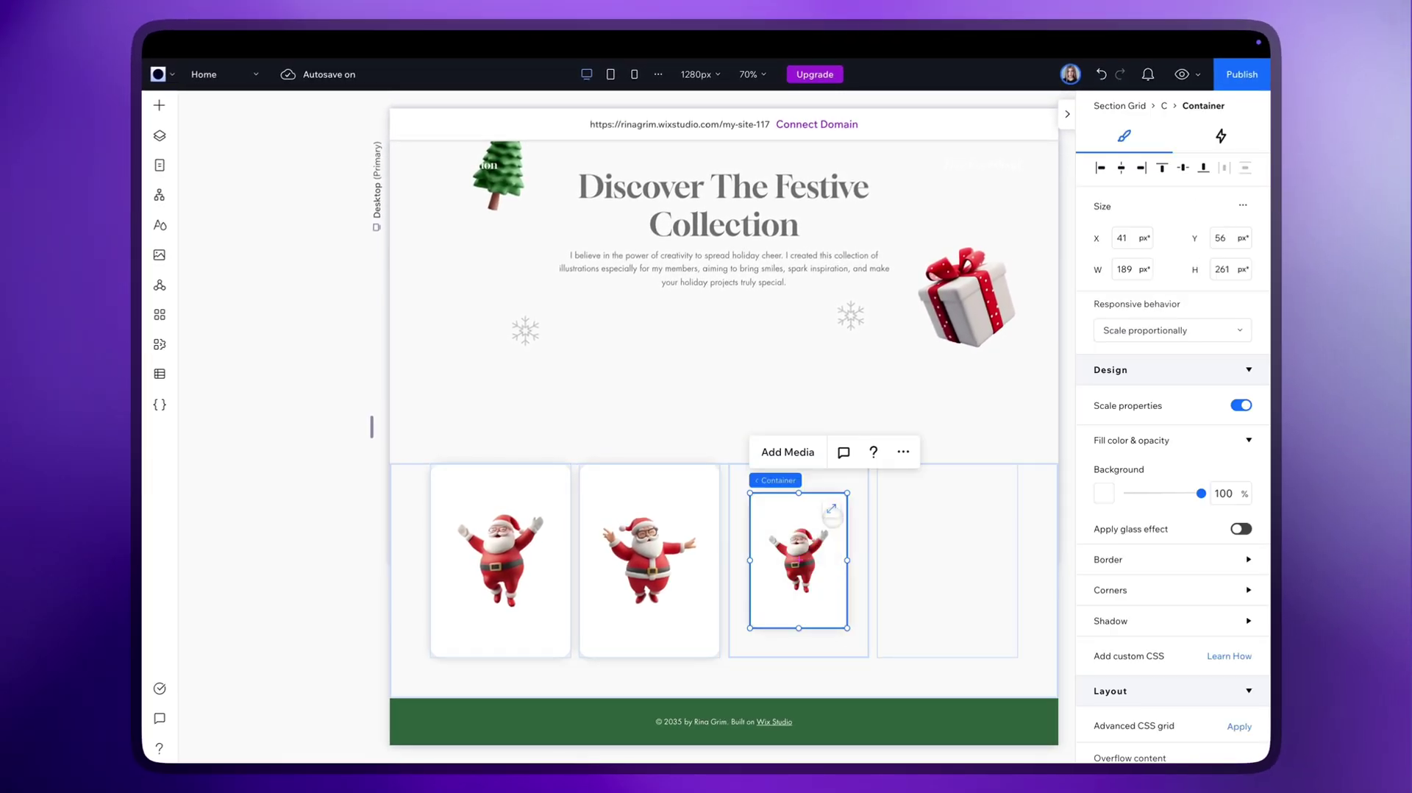
pyautogui.click(830, 509)
pyautogui.click(798, 558)
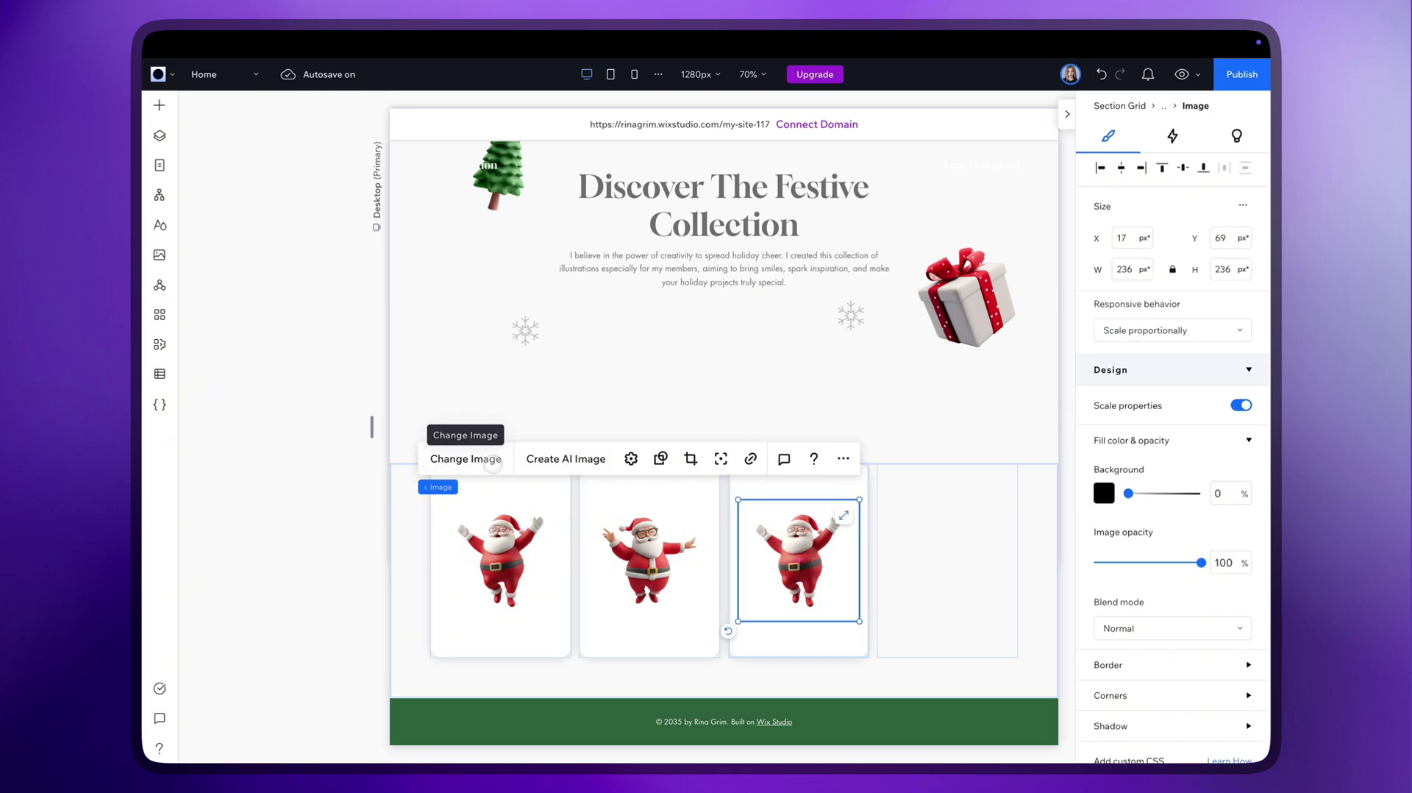
pyautogui.click(491, 459)
pyautogui.click(853, 452)
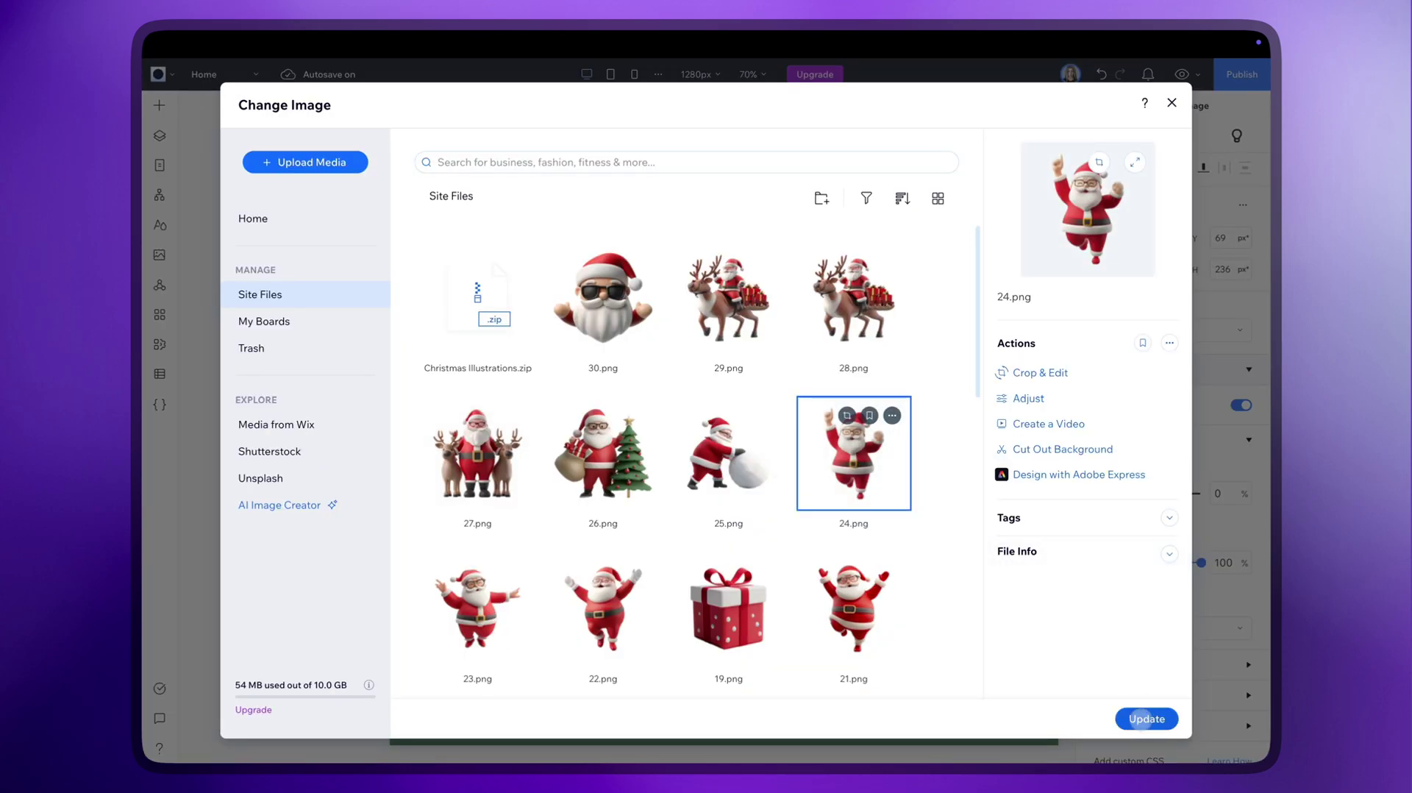
pyautogui.click(1145, 718)
# Step: Change the fourth card's image to the Santa with reindeer, 27.png
pyautogui.click(932, 586)
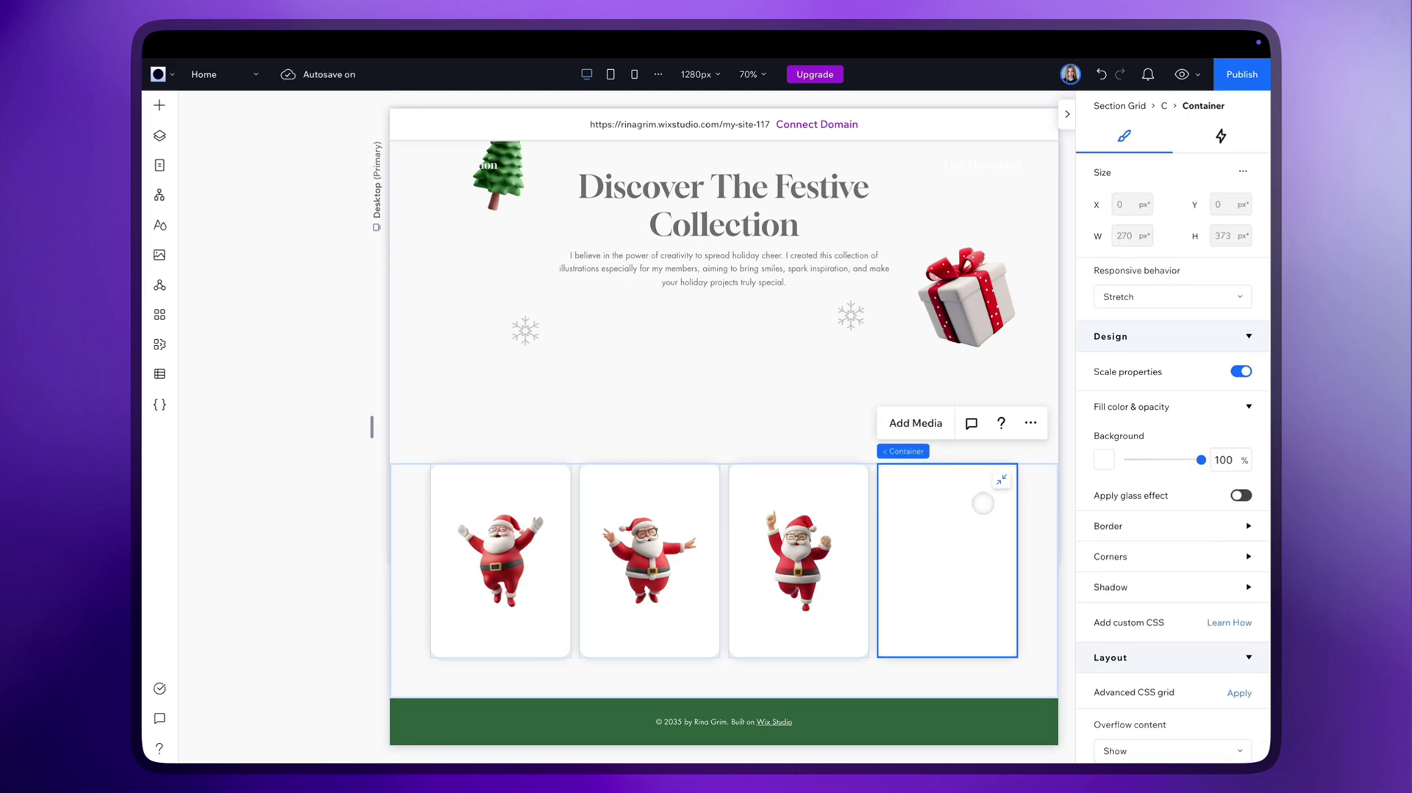
pyautogui.click(939, 544)
pyautogui.click(582, 462)
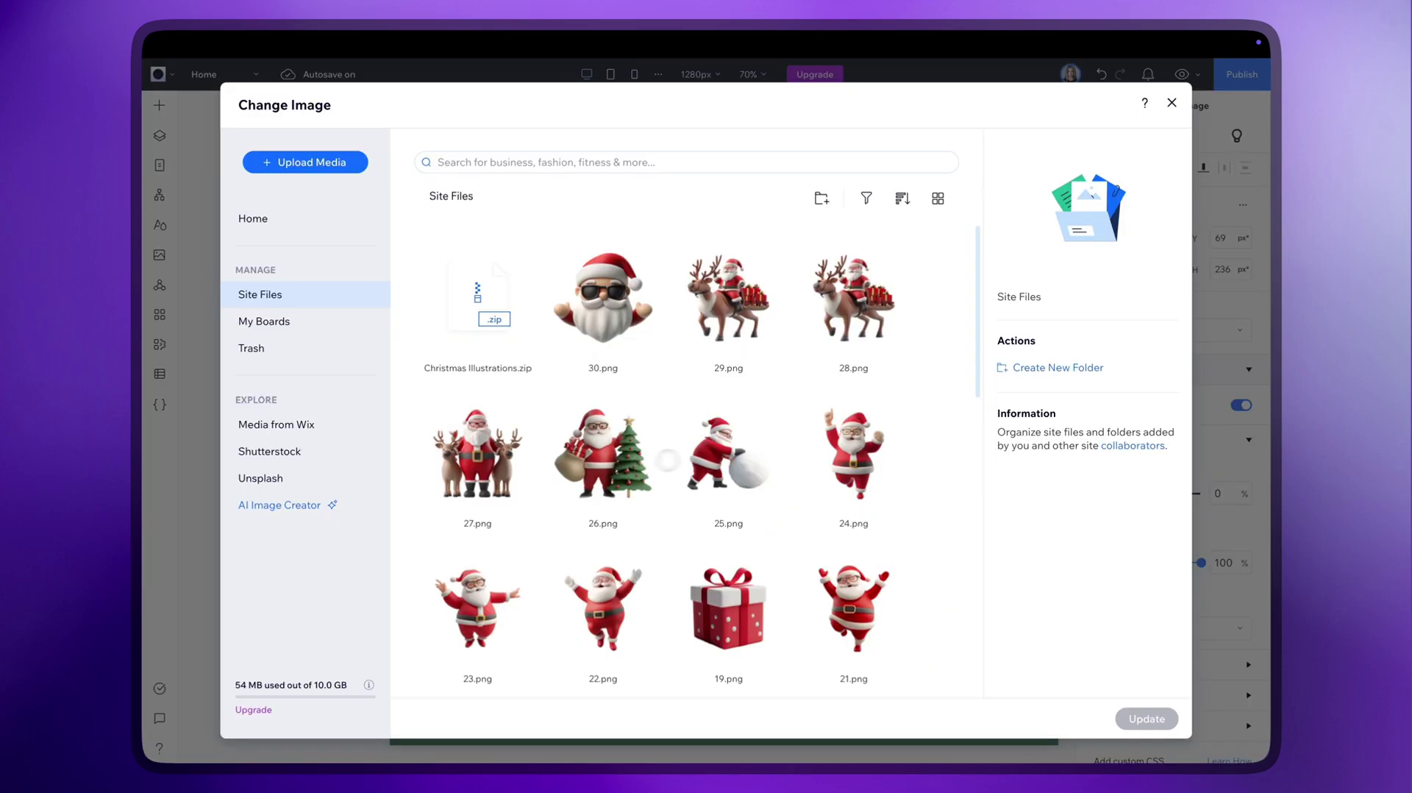
pyautogui.click(452, 467)
pyautogui.click(1144, 718)
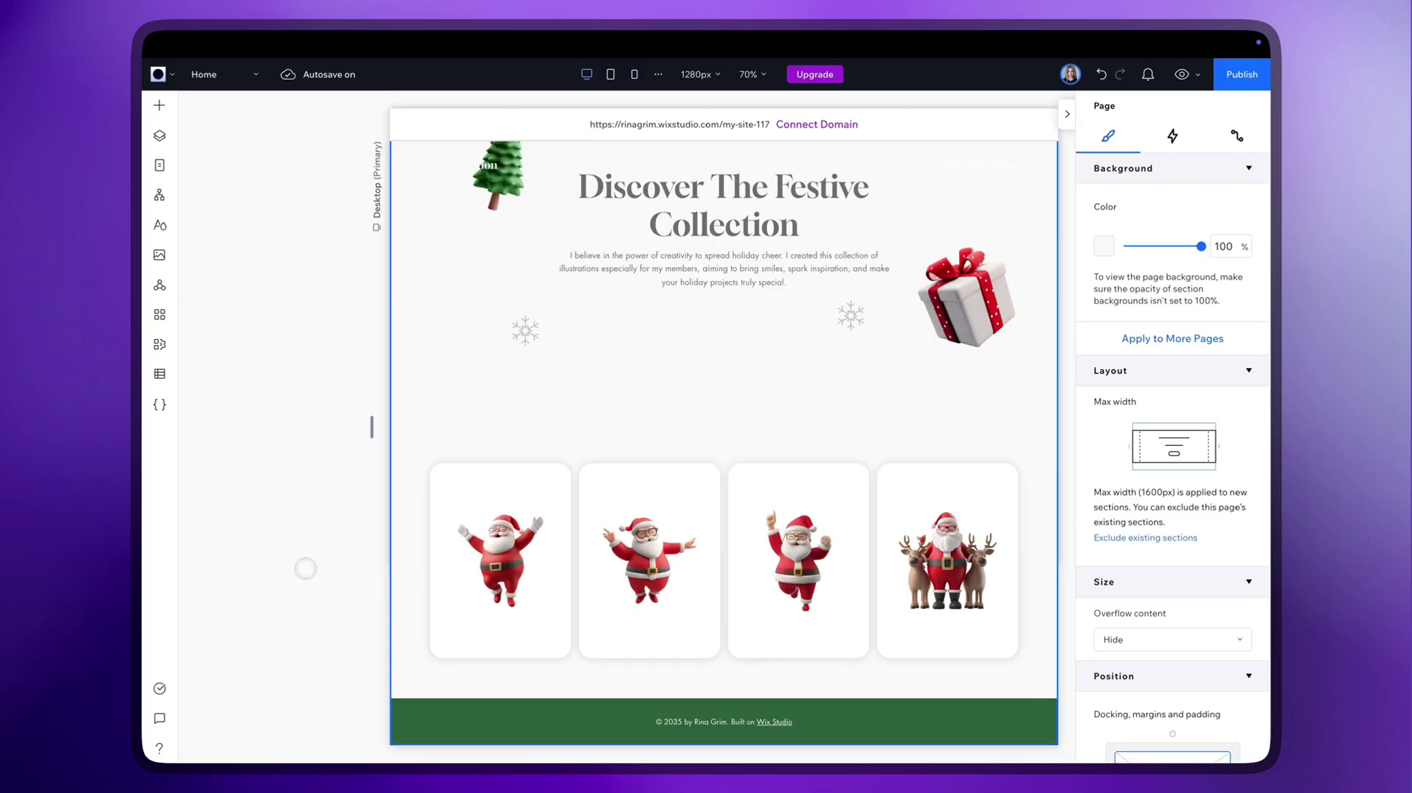
# Step: Add a scroll Turn animation to the first and second Santa cards
pyautogui.click(446, 598)
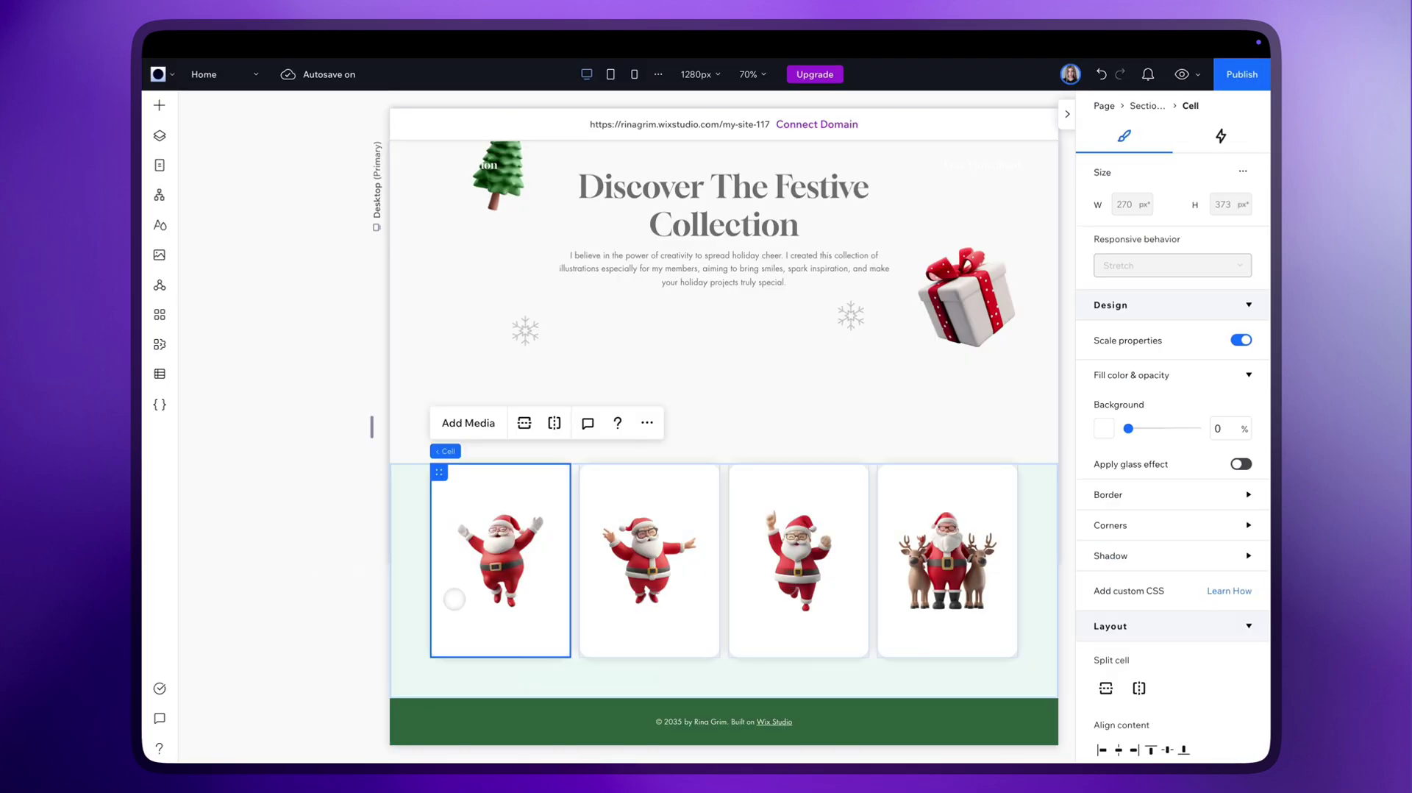
pyautogui.click(1221, 136)
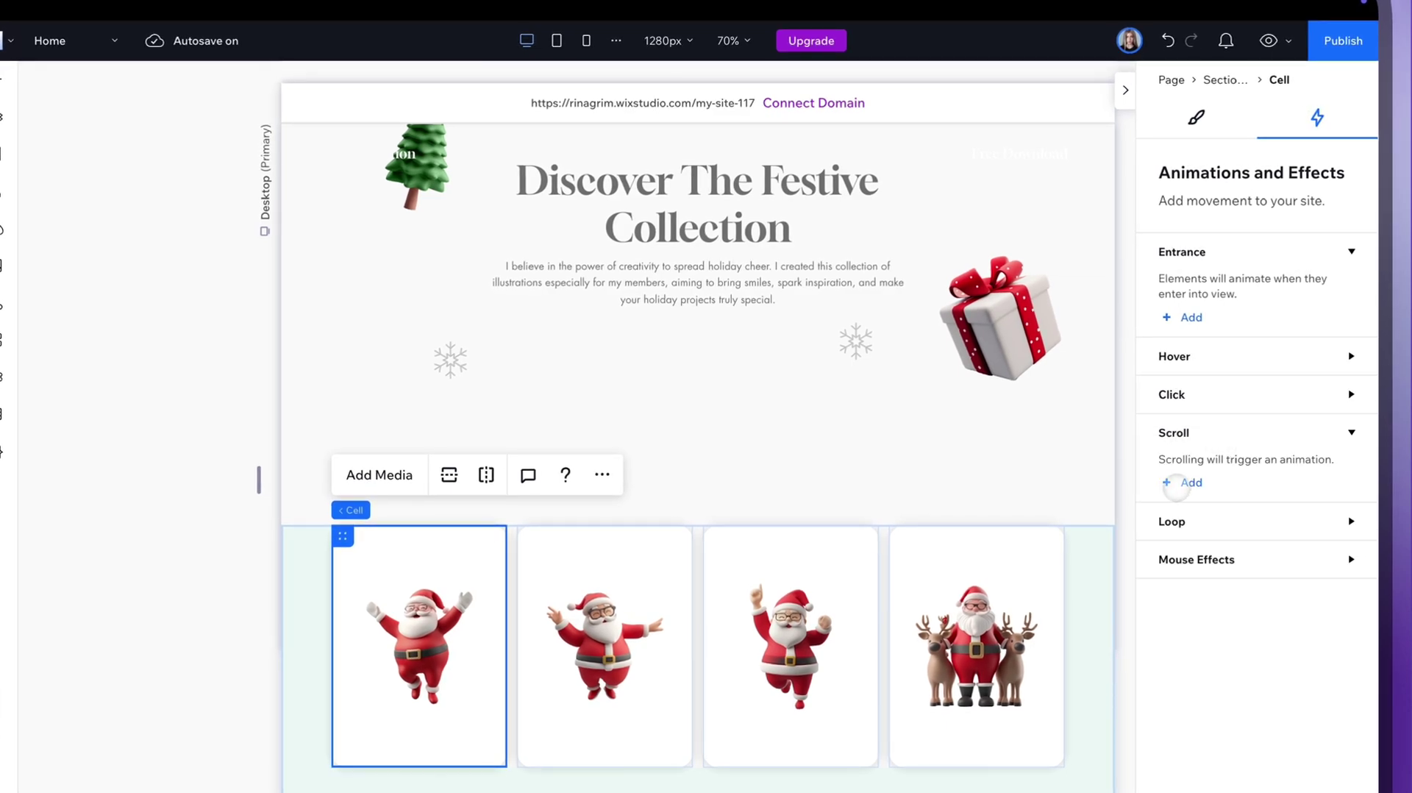
pyautogui.click(1175, 485)
pyautogui.scroll(-3, 1187, 515)
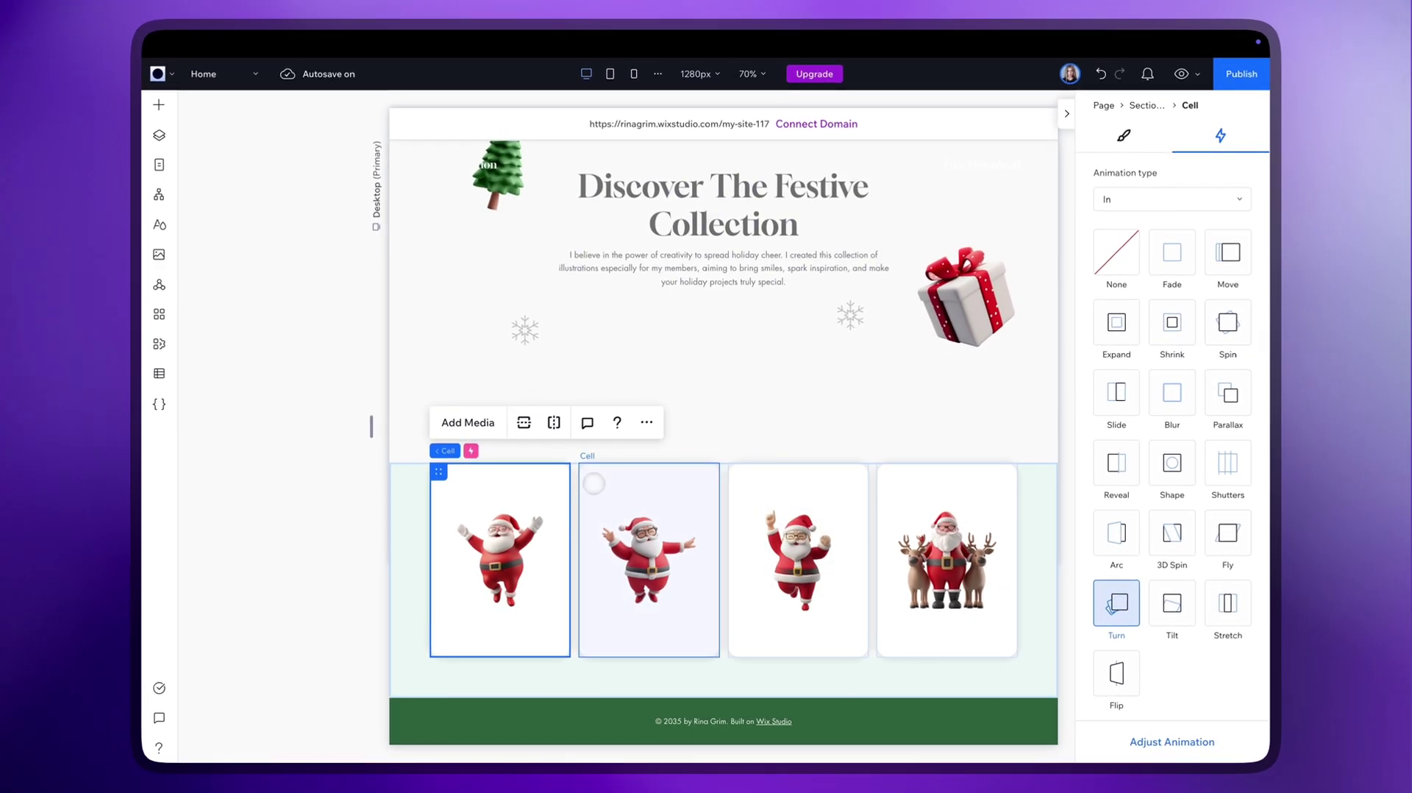
pyautogui.click(593, 484)
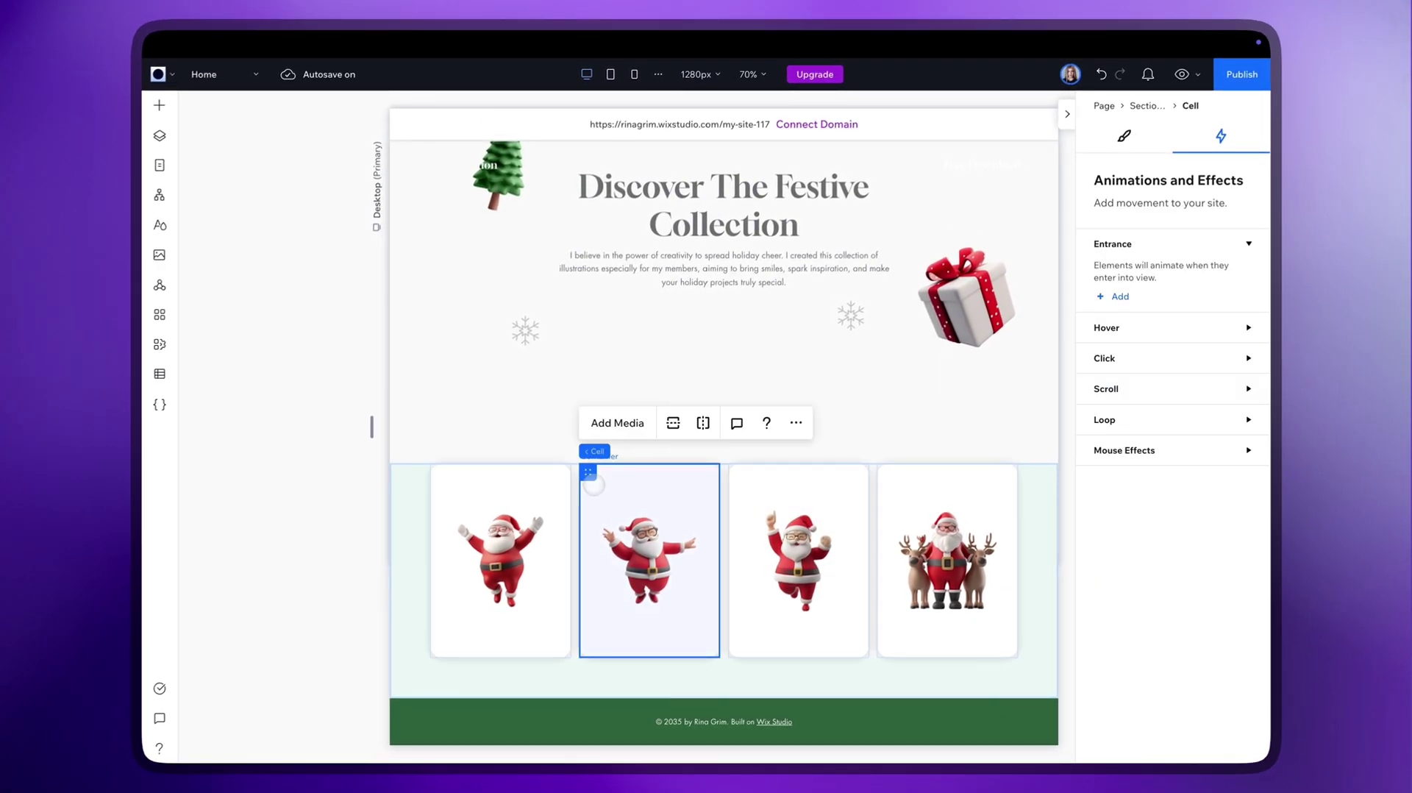
pyautogui.click(1119, 427)
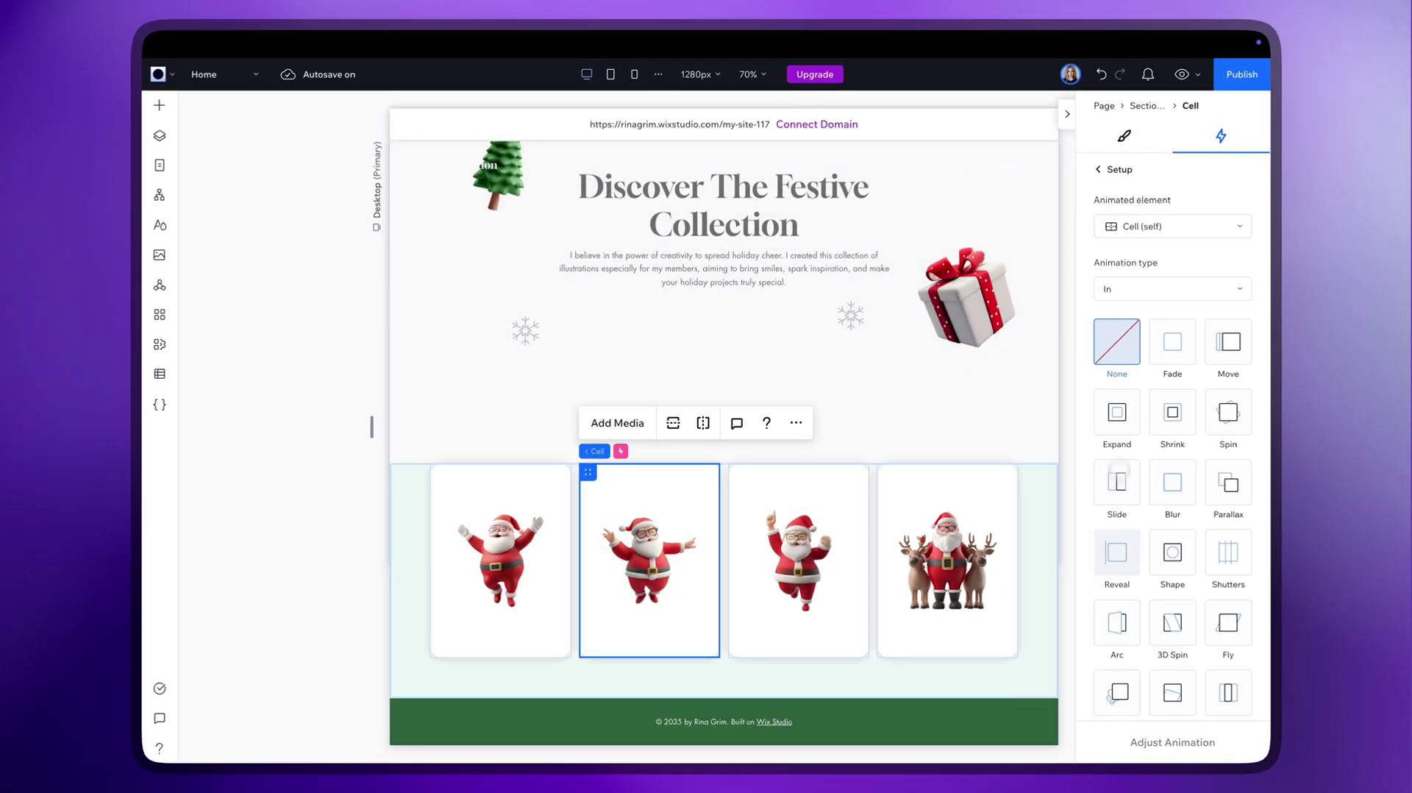
pyautogui.scroll(-1, 1123, 611)
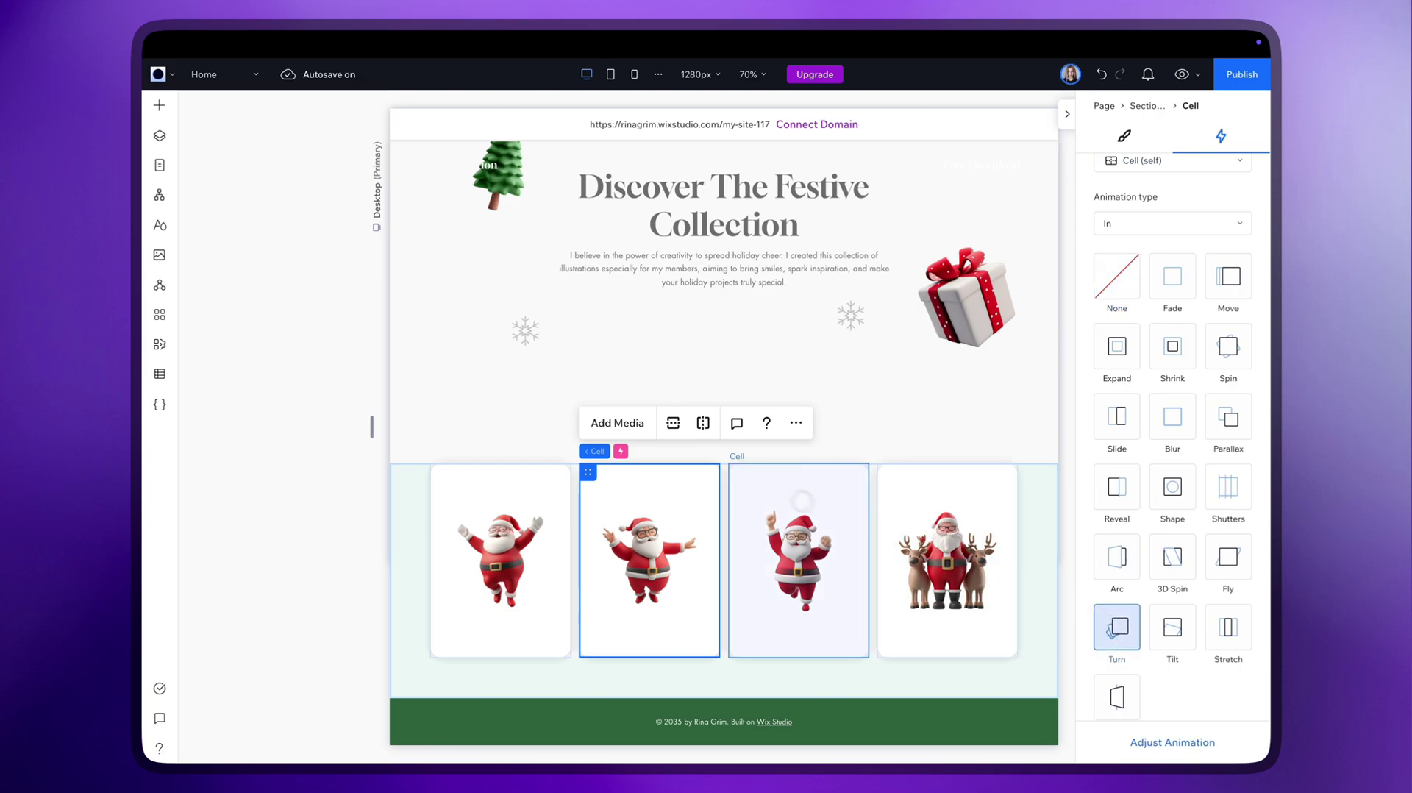
# Step: Add the same scroll Turn animation to the third and fourth Santa cards
pyautogui.click(798, 559)
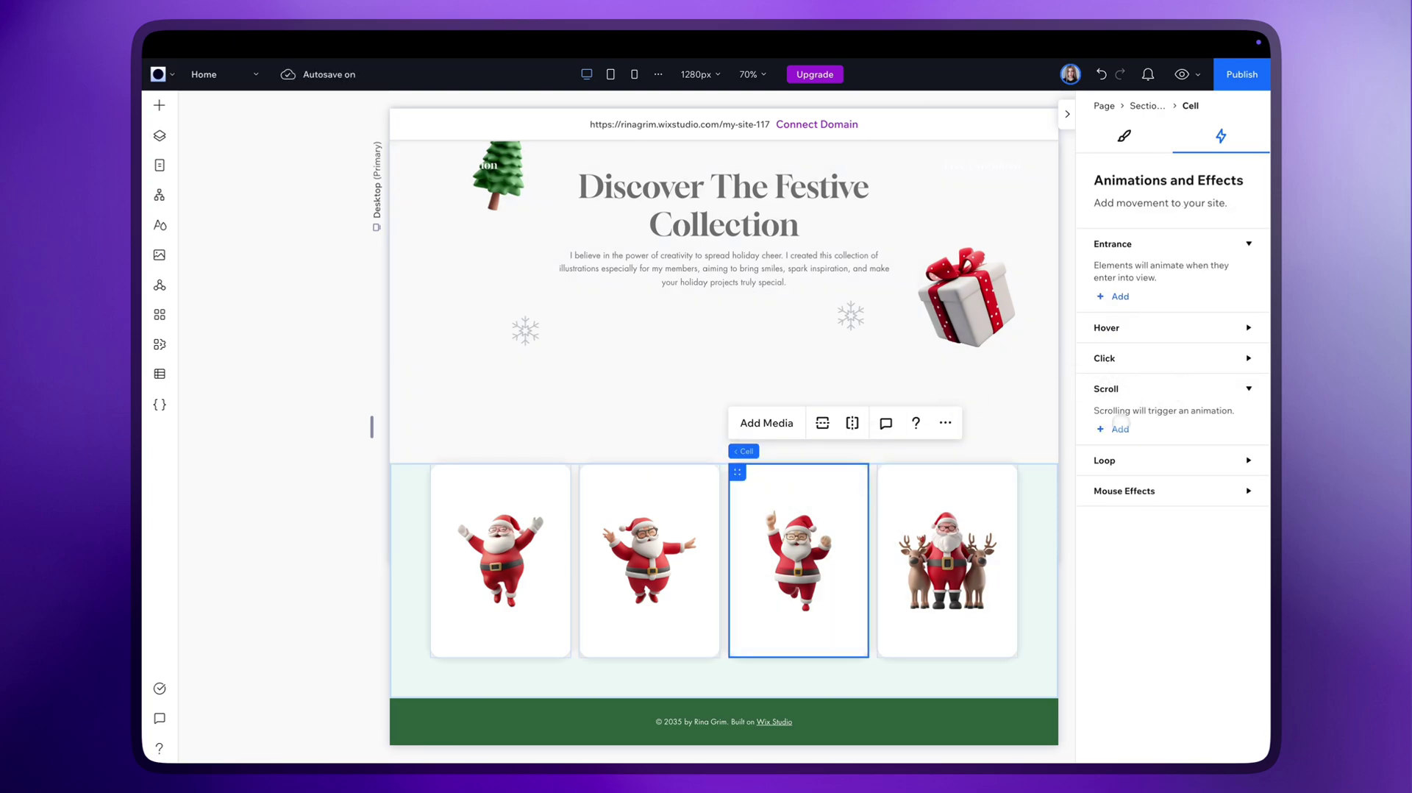
pyautogui.click(1118, 427)
pyautogui.scroll(-2, 1116, 463)
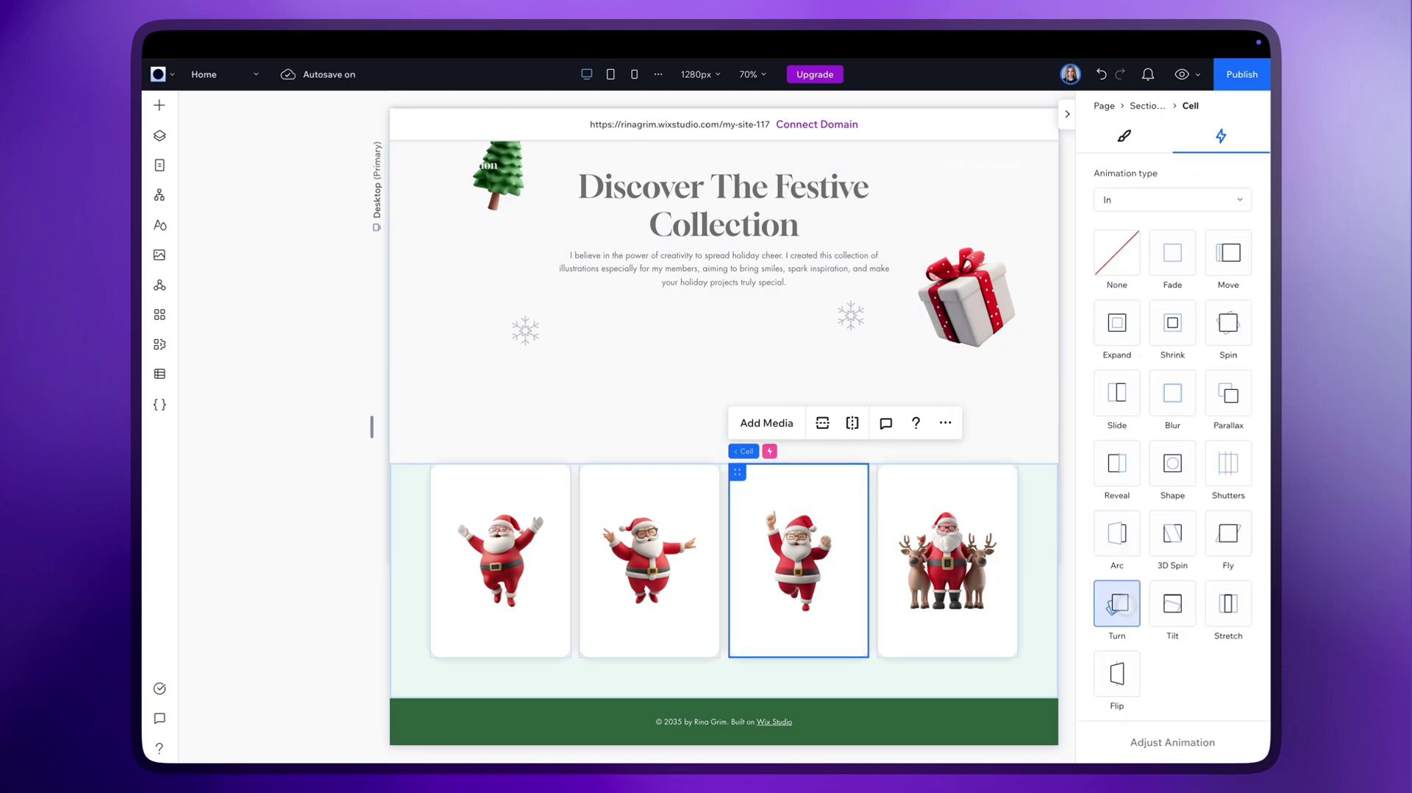
pyautogui.click(897, 521)
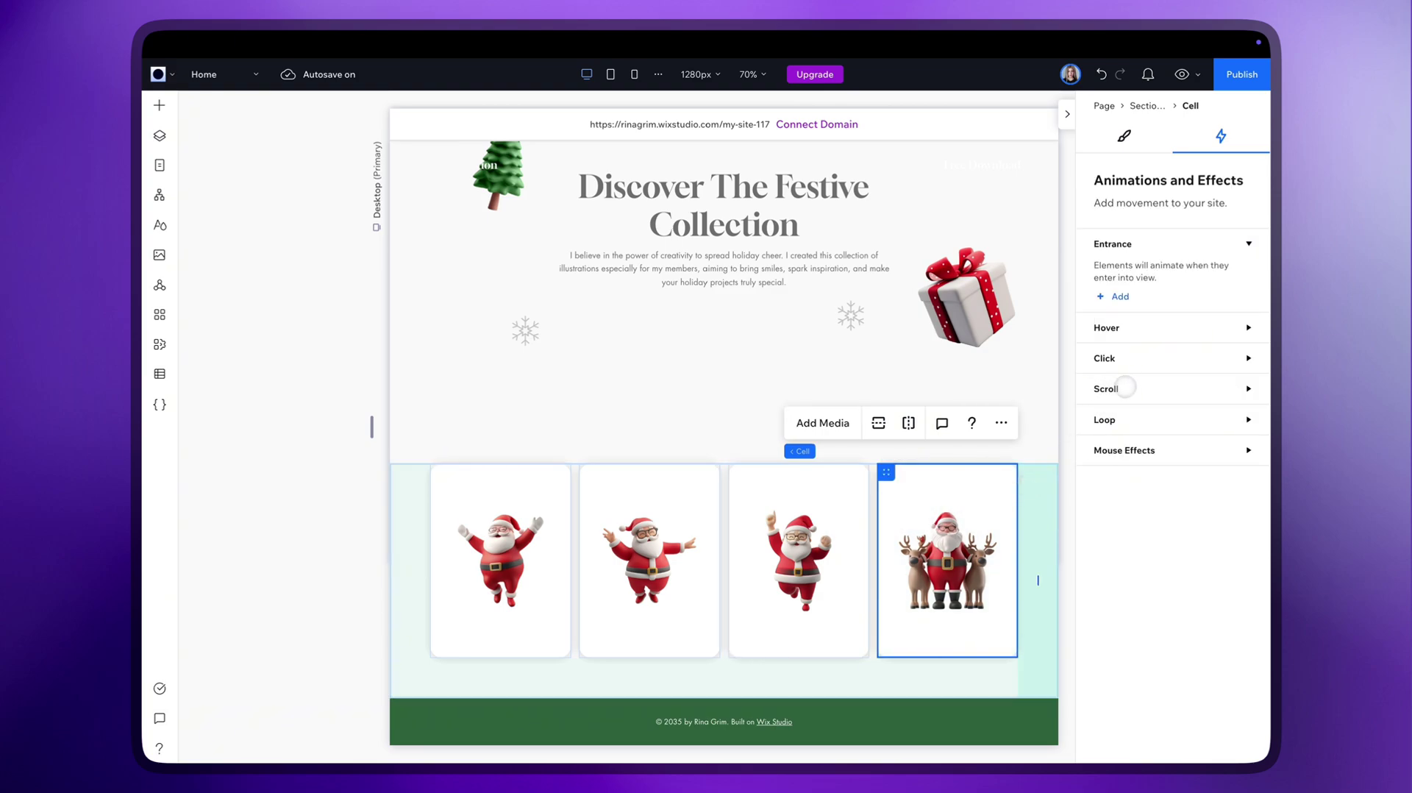
pyautogui.click(1119, 428)
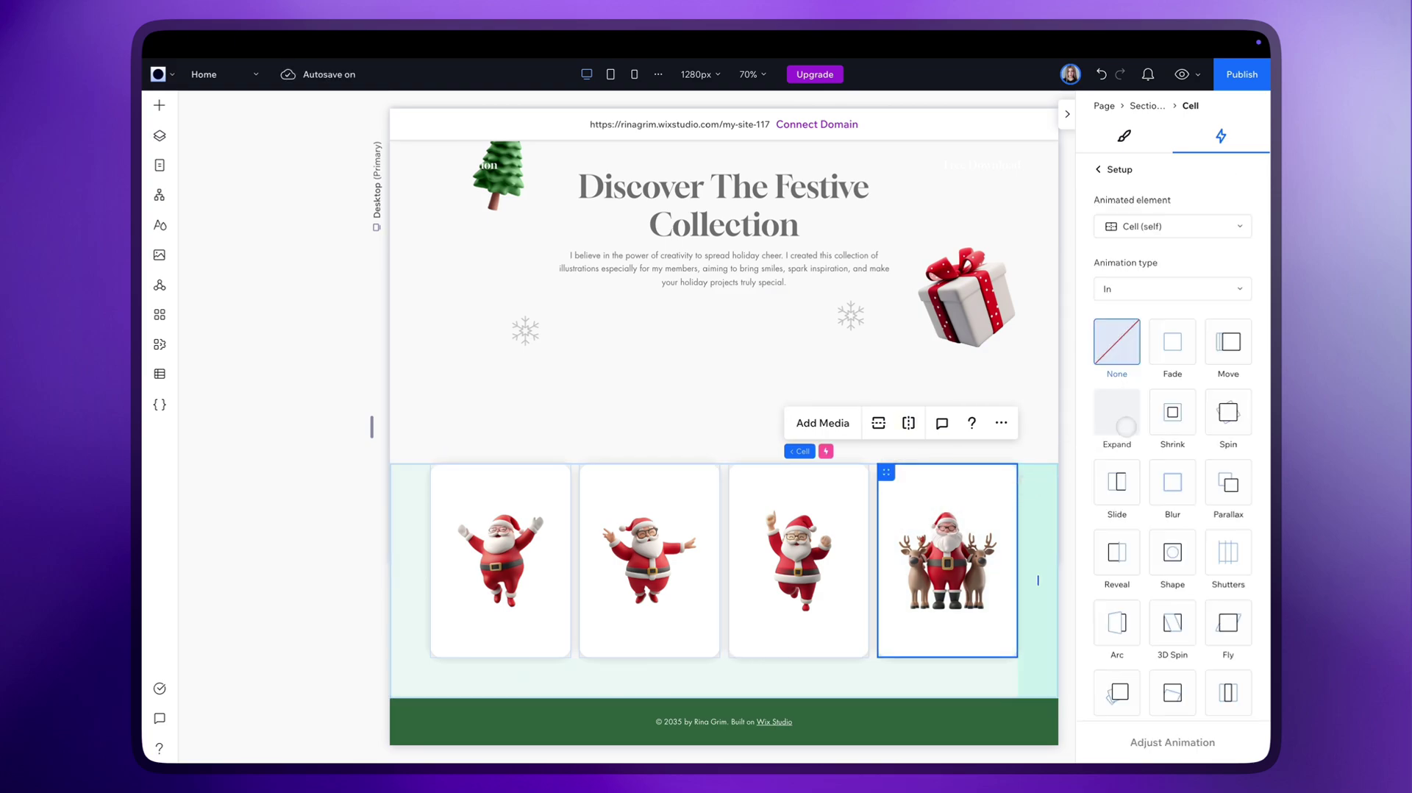
pyautogui.scroll(-2, 1103, 544)
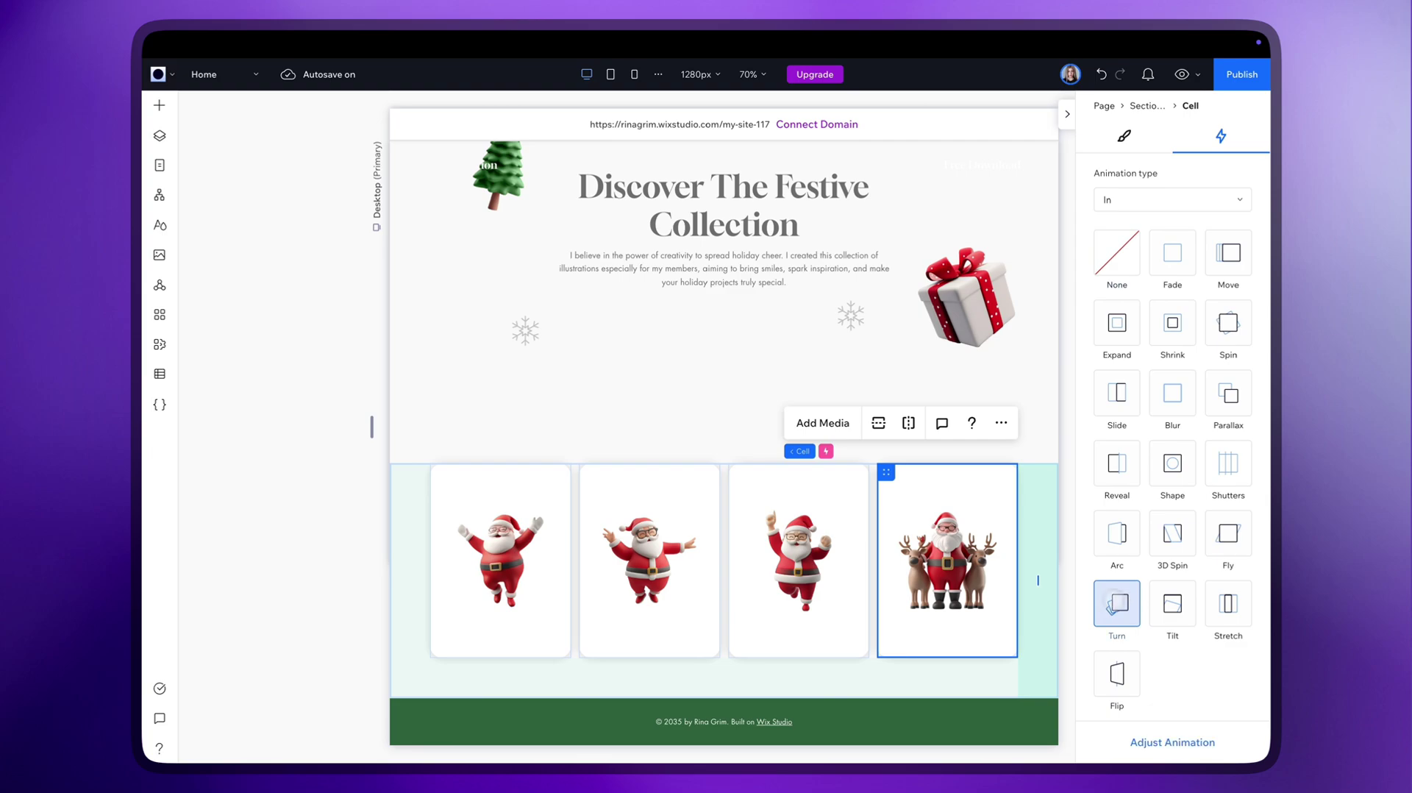
# Step: Add a hover Expand effect to the first card's image at 130% scale
pyautogui.click(448, 482)
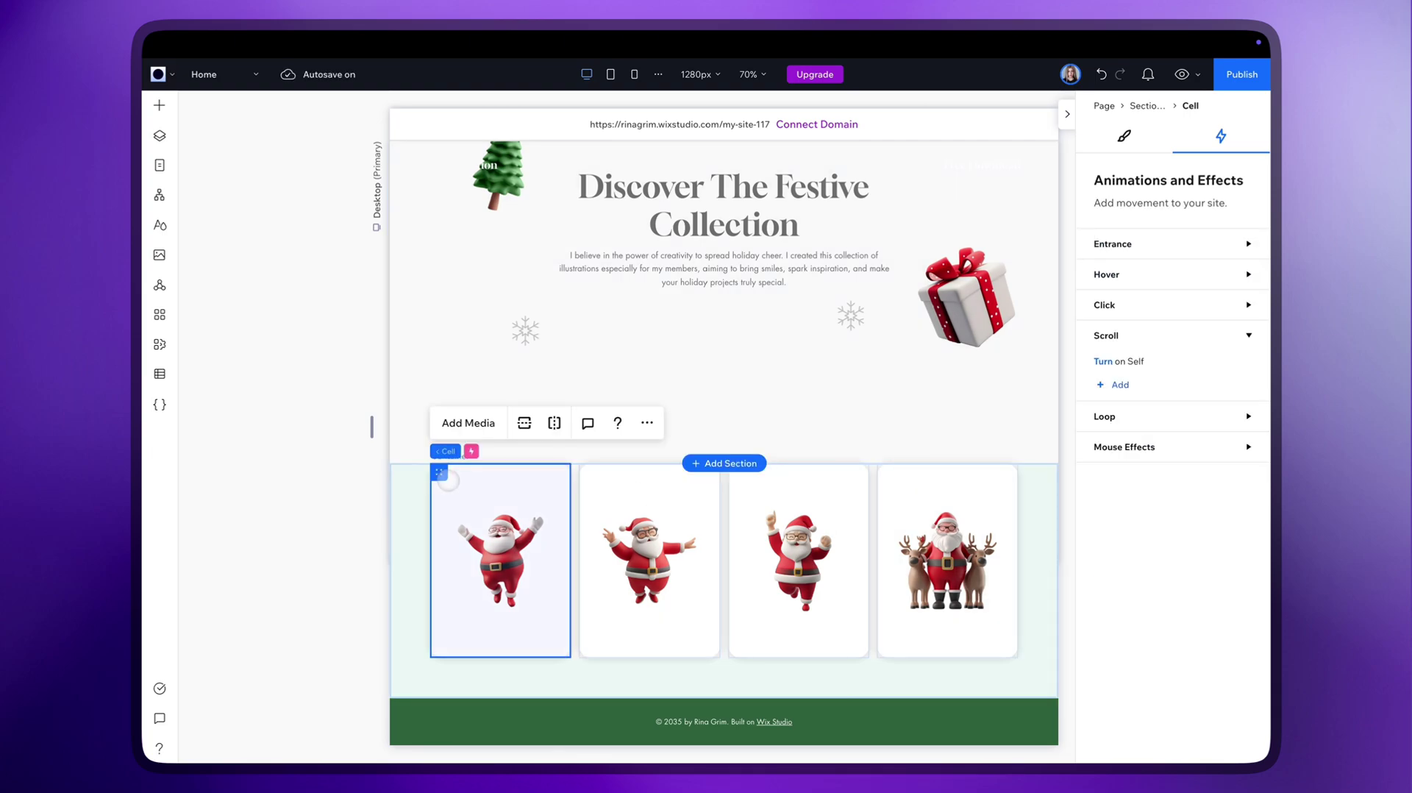
pyautogui.click(1133, 274)
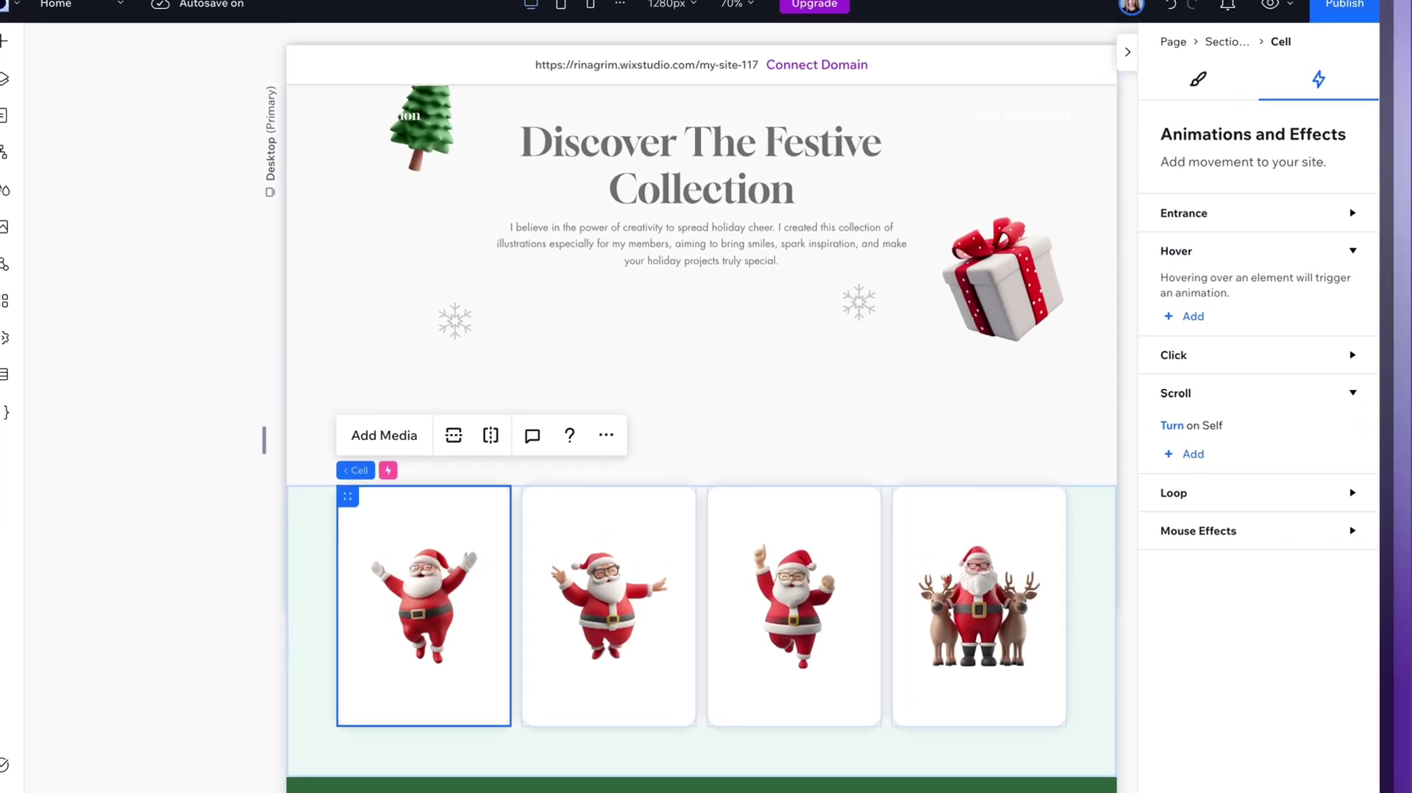
pyautogui.click(1194, 316)
pyautogui.click(1250, 268)
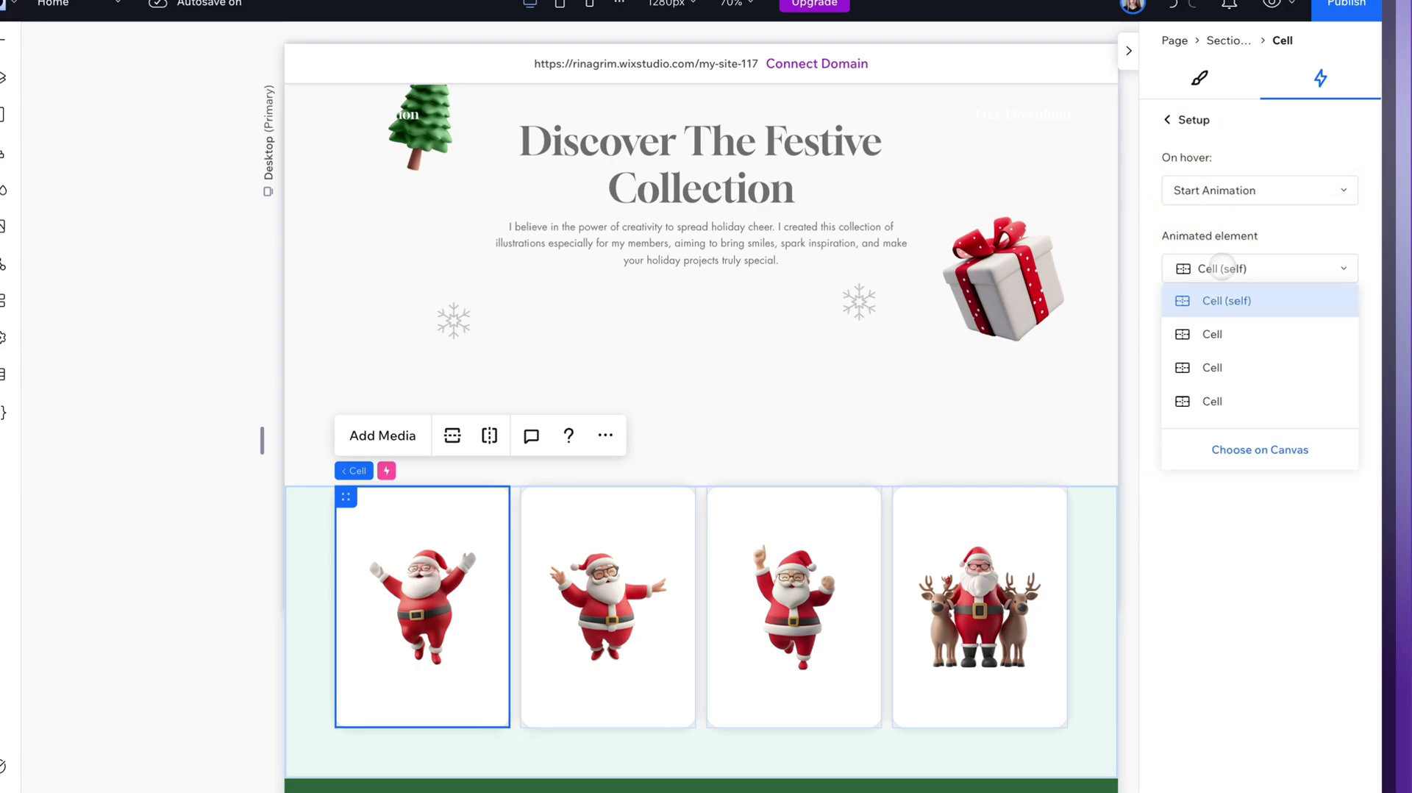
pyautogui.click(1259, 449)
pyautogui.click(445, 548)
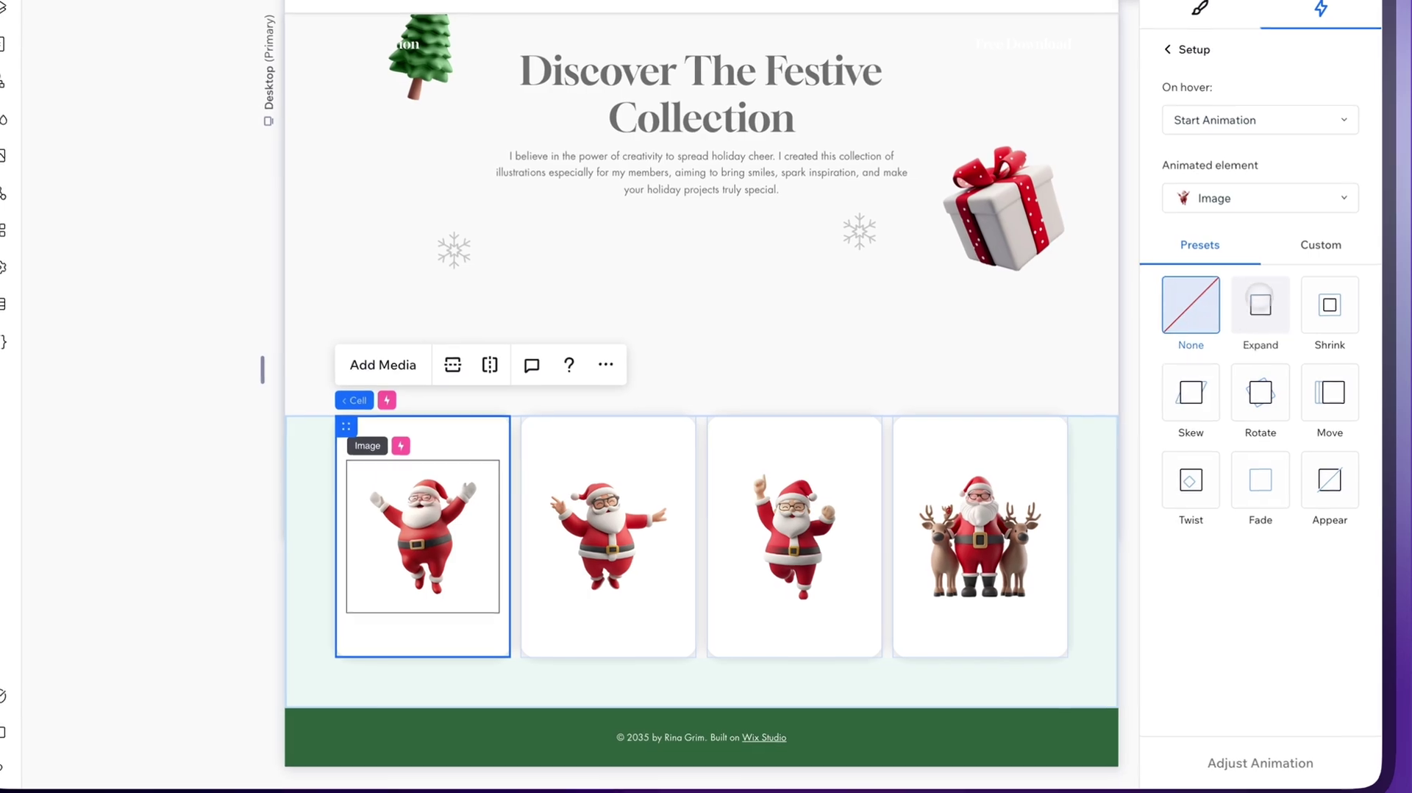
pyautogui.click(1298, 334)
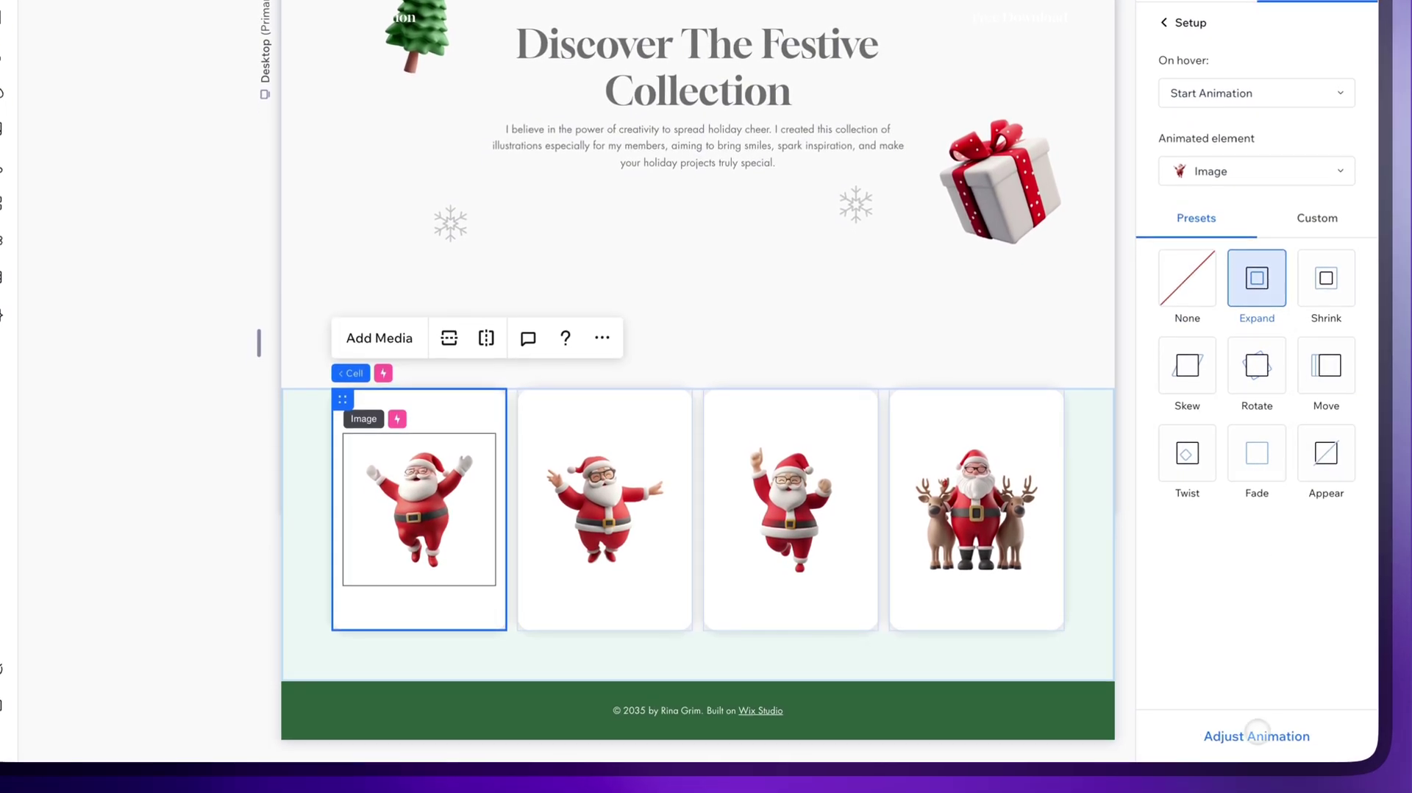
pyautogui.click(1256, 761)
pyautogui.click(1327, 231)
pyautogui.write('130')
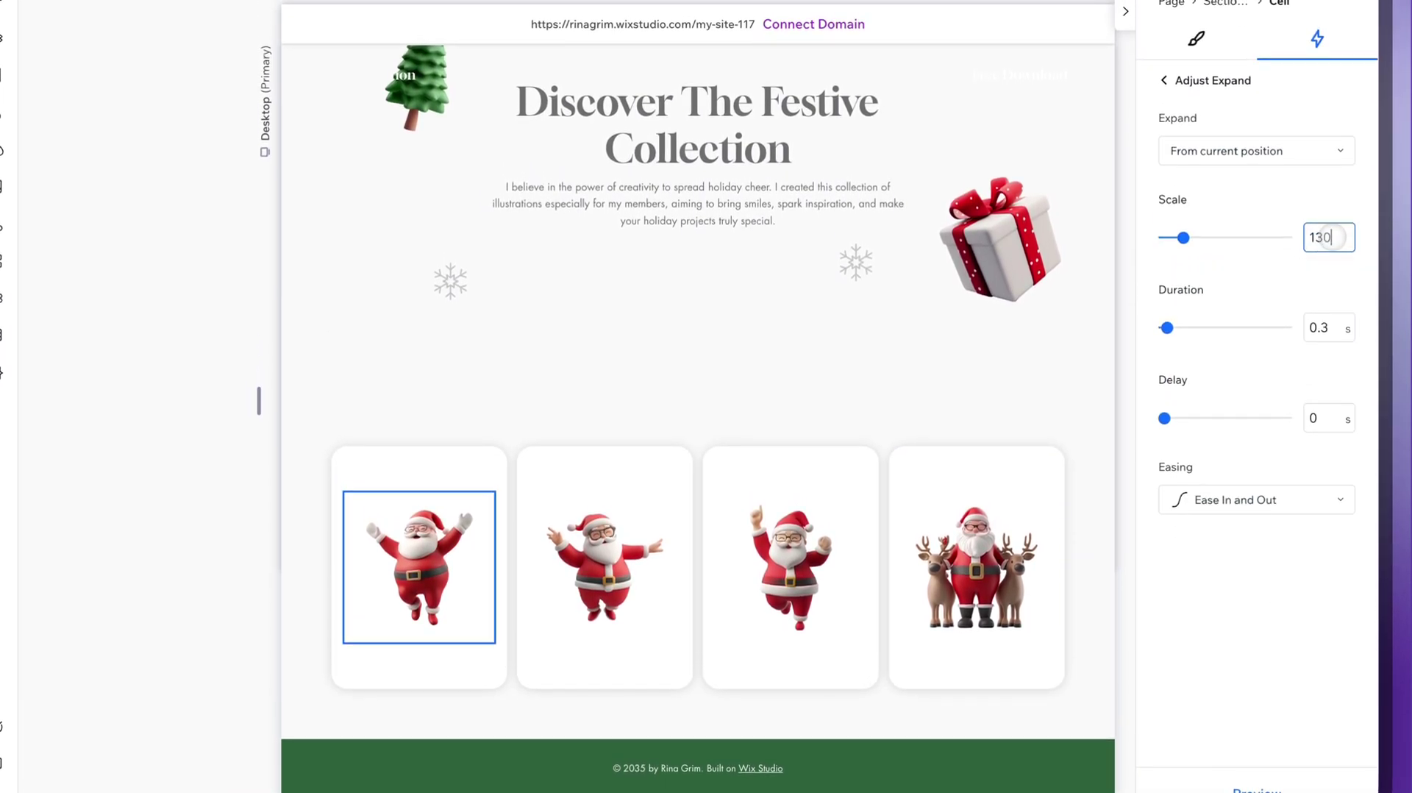
pyautogui.press('Return')
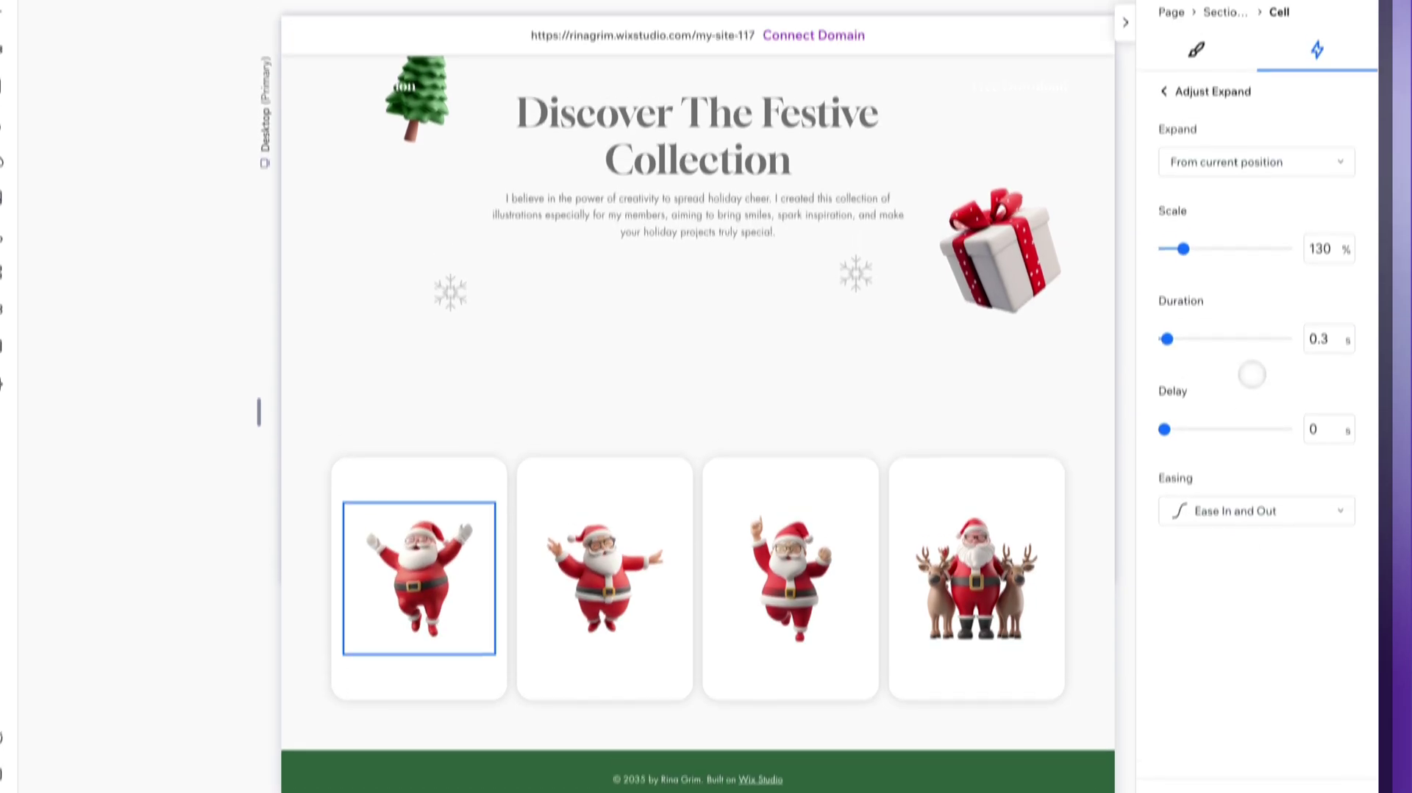
pyautogui.click(1163, 158)
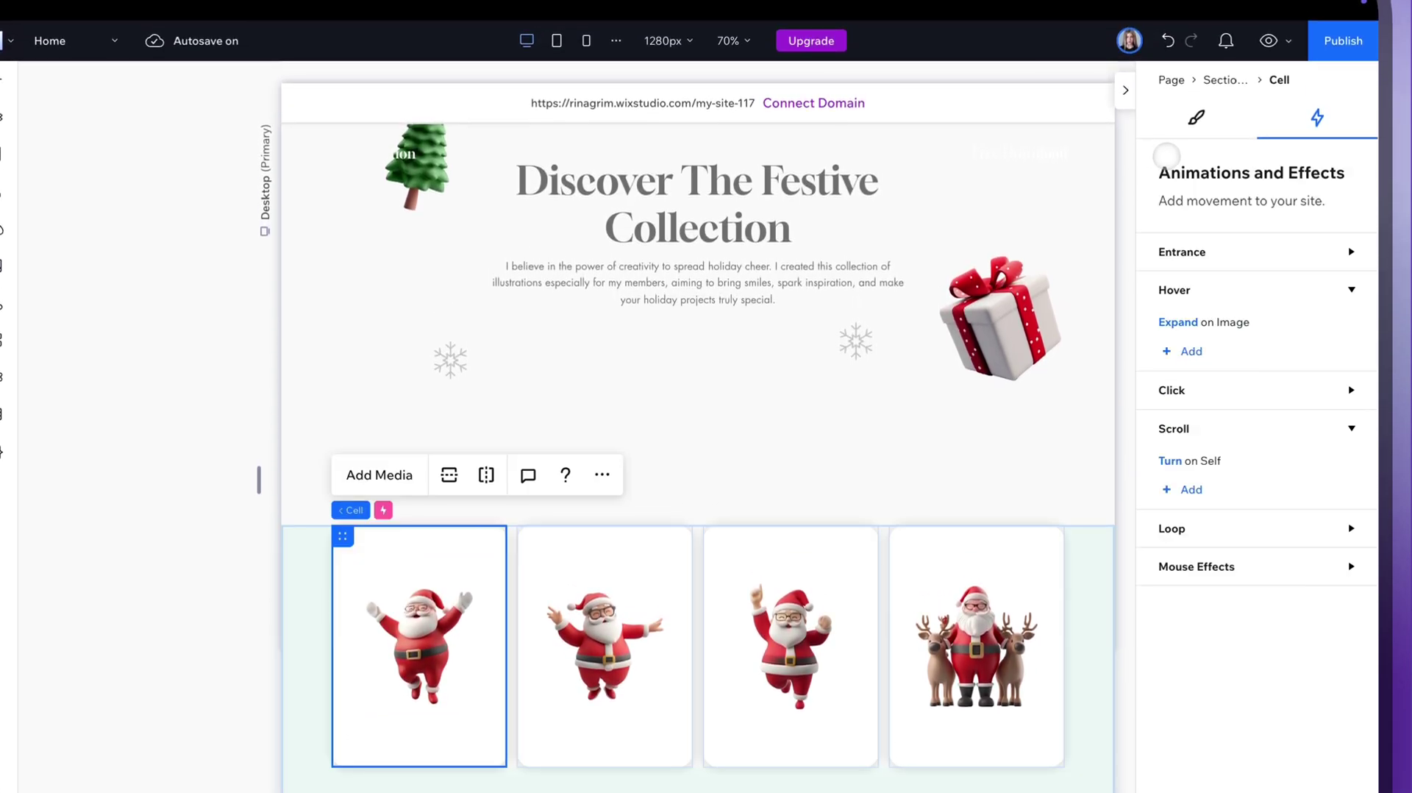
# Step: Add a hover Rotate effect to the first card's container with a 10° angle
pyautogui.click(1191, 350)
pyautogui.click(1213, 309)
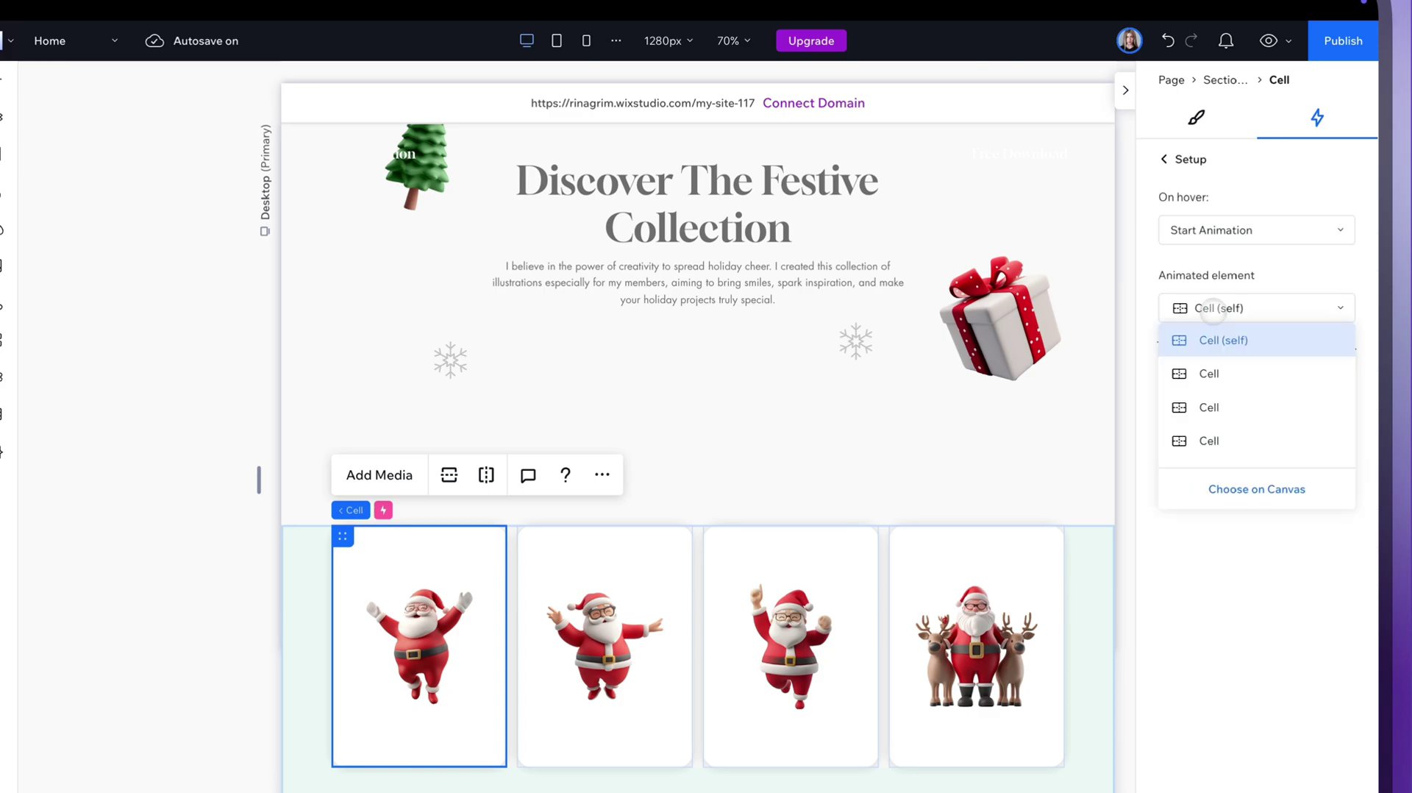
pyautogui.click(1240, 488)
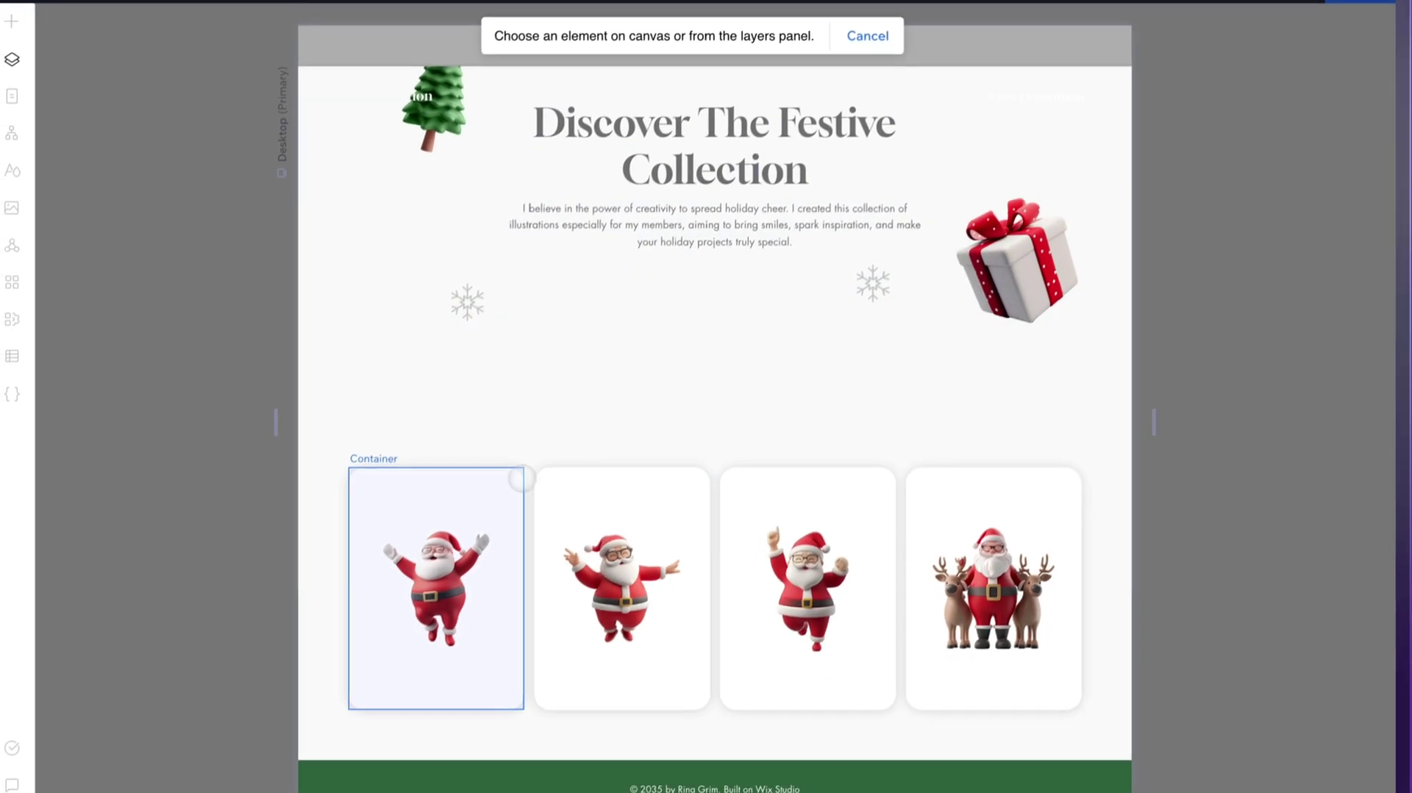
pyautogui.click(503, 460)
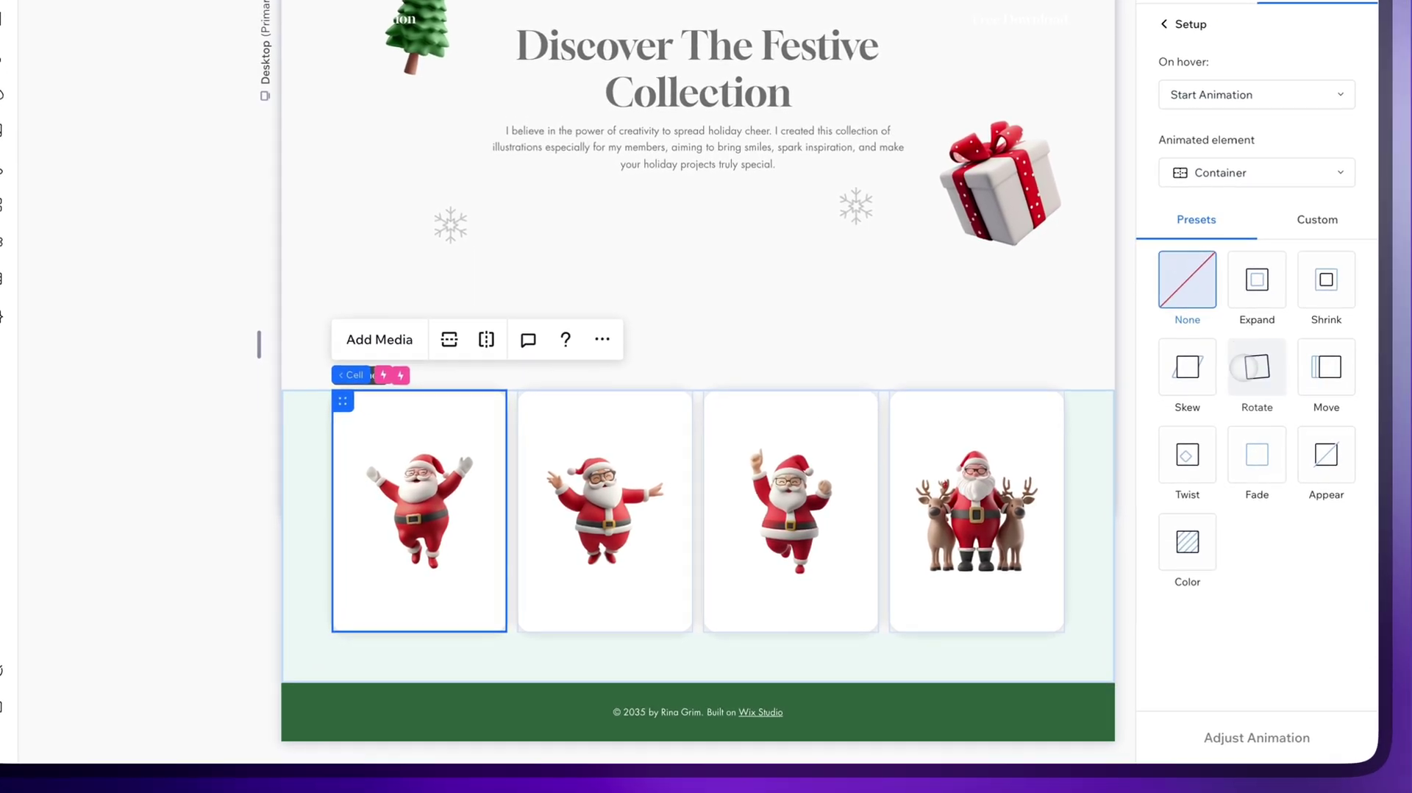
pyautogui.click(1249, 366)
pyautogui.click(1213, 735)
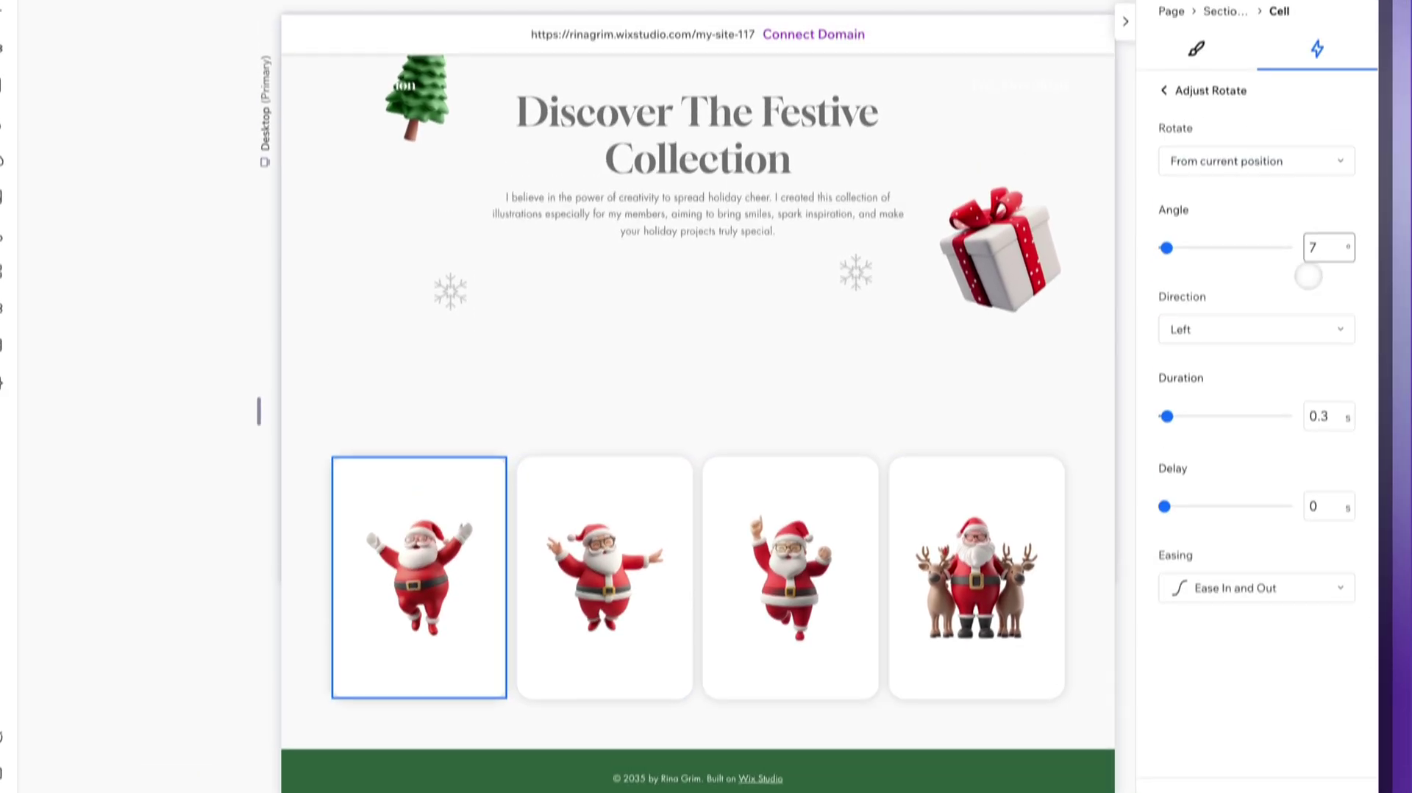
pyautogui.click(1320, 300)
pyautogui.write('10')
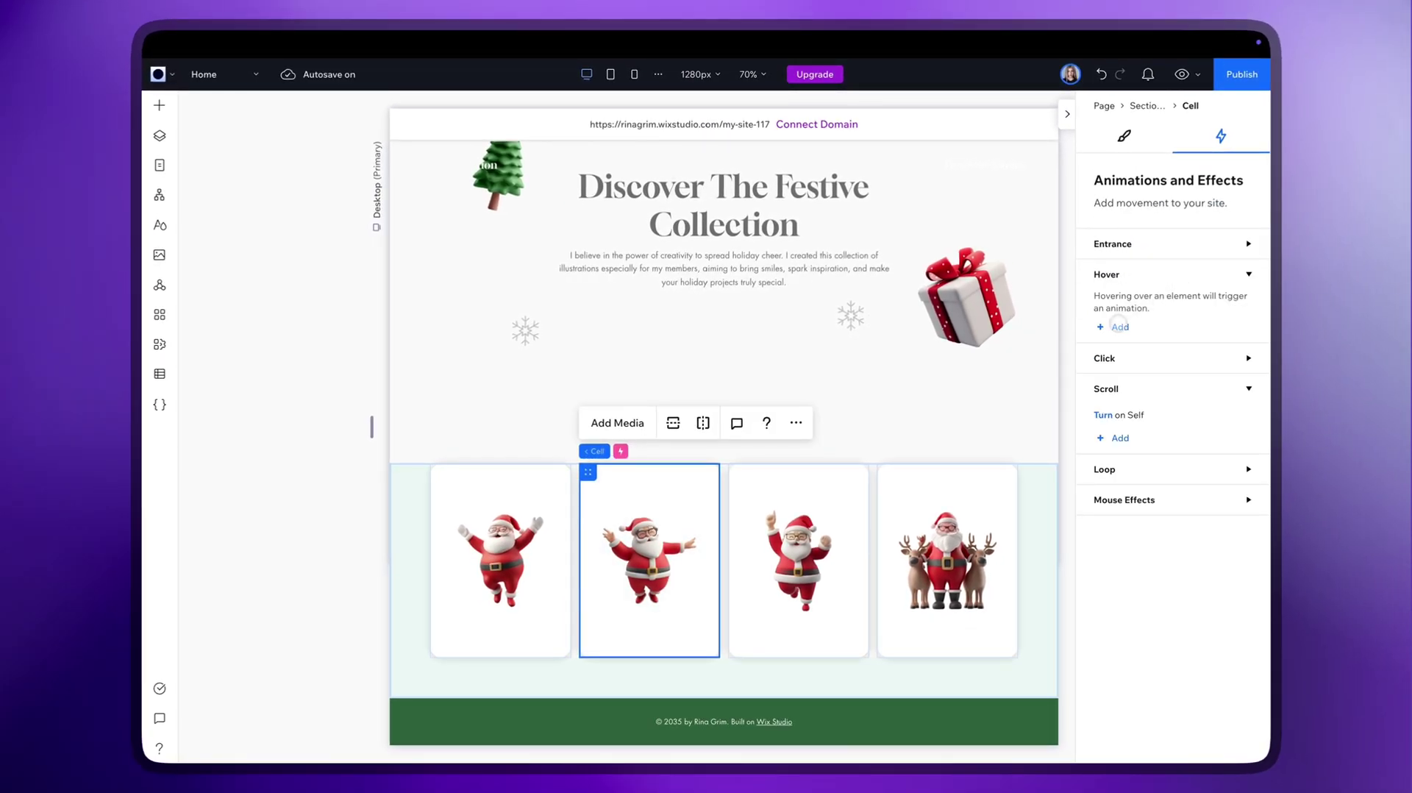
# Step: Add a hover Expand effect to the second card's image at 130% scale
pyautogui.click(1117, 326)
pyautogui.click(1173, 289)
pyautogui.click(1173, 434)
pyautogui.click(648, 530)
pyautogui.click(1174, 375)
pyautogui.click(1169, 741)
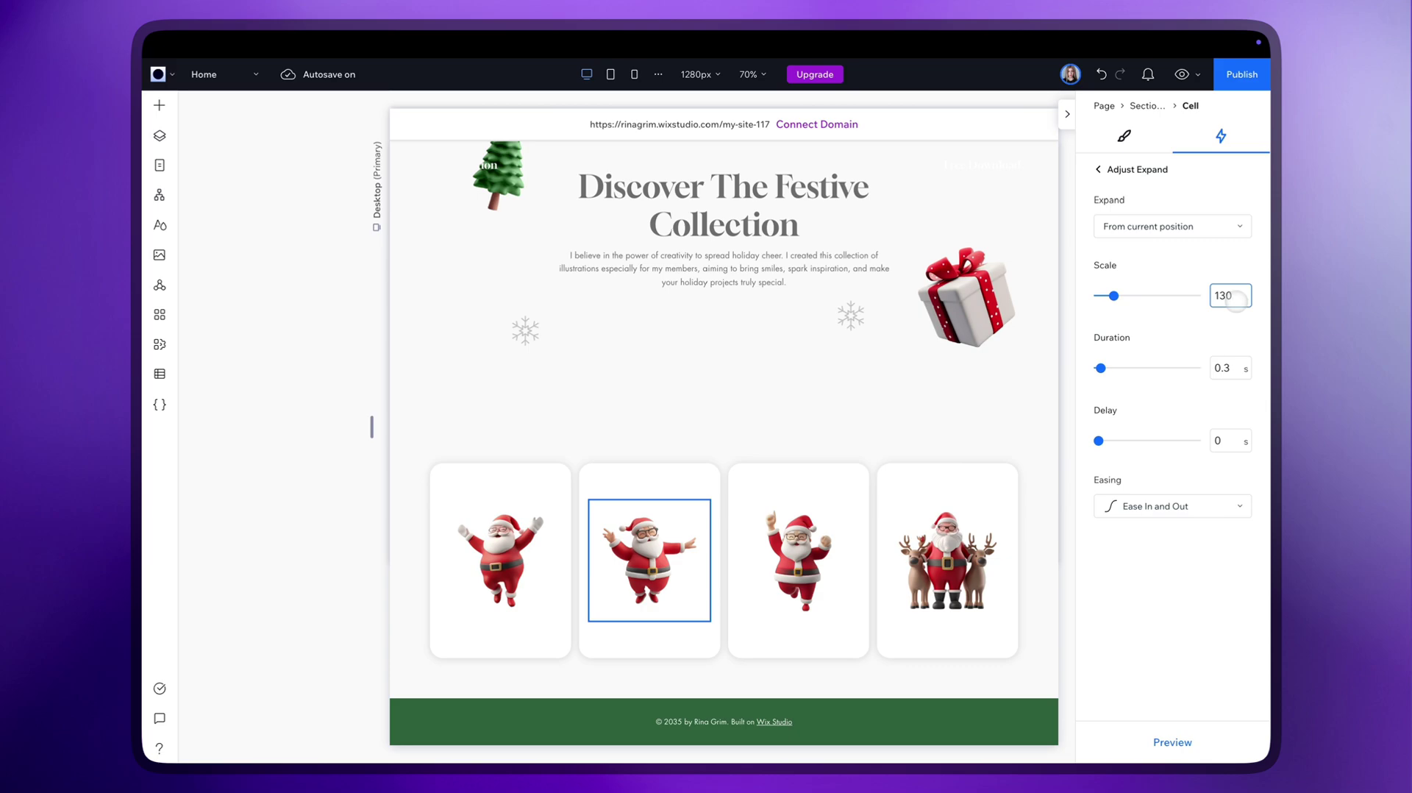
pyautogui.click(1099, 170)
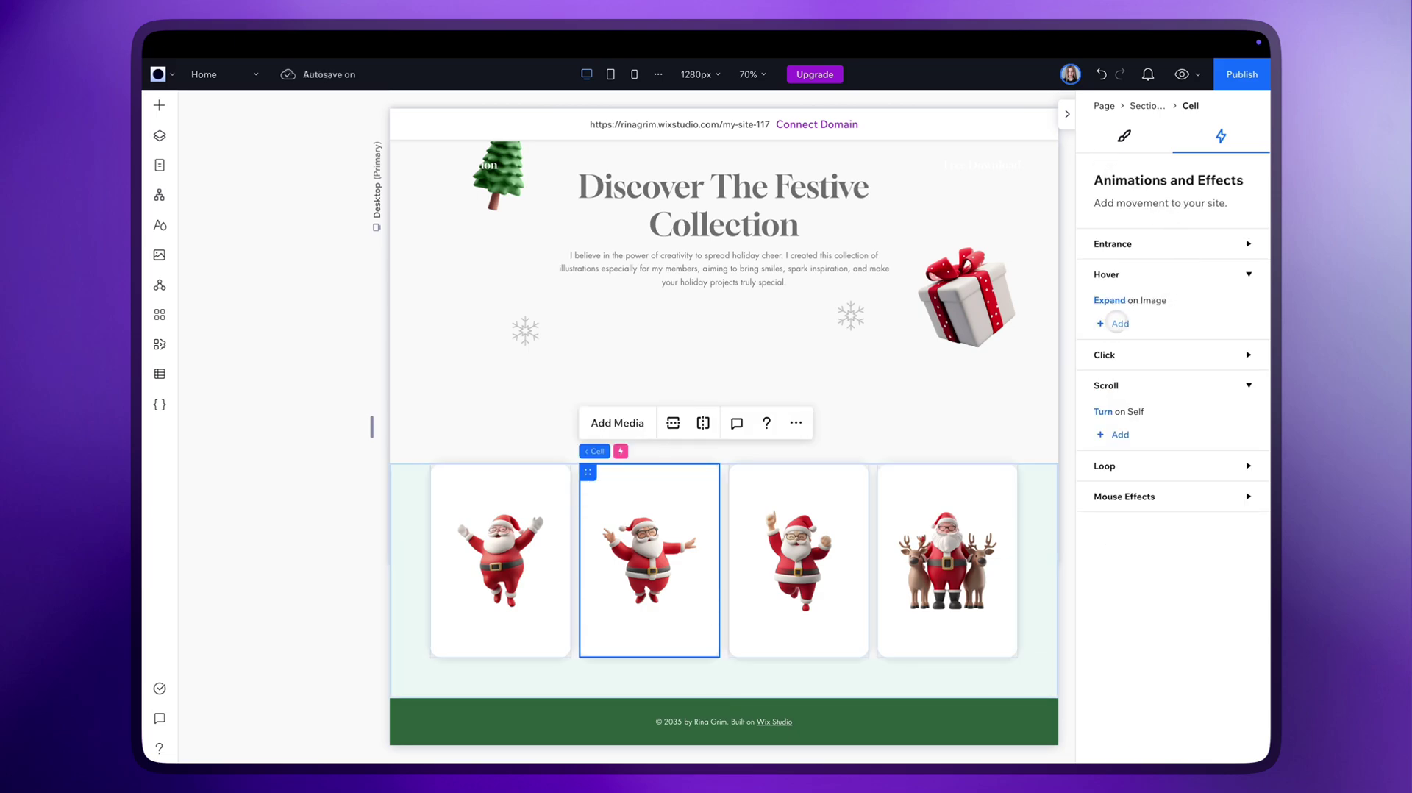
# Step: Add a hover Rotate effect to the second card's container
pyautogui.click(1114, 324)
pyautogui.click(1172, 434)
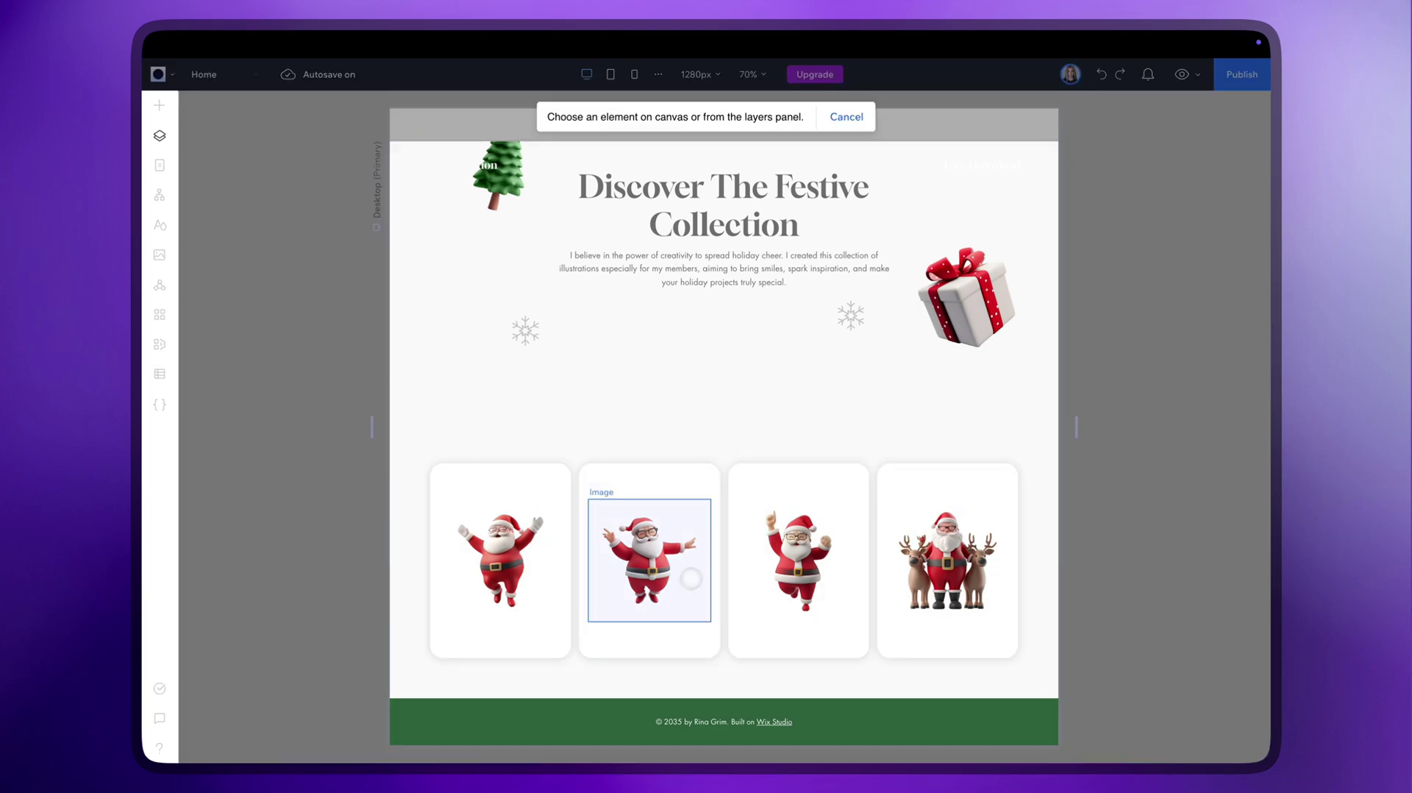
pyautogui.click(697, 635)
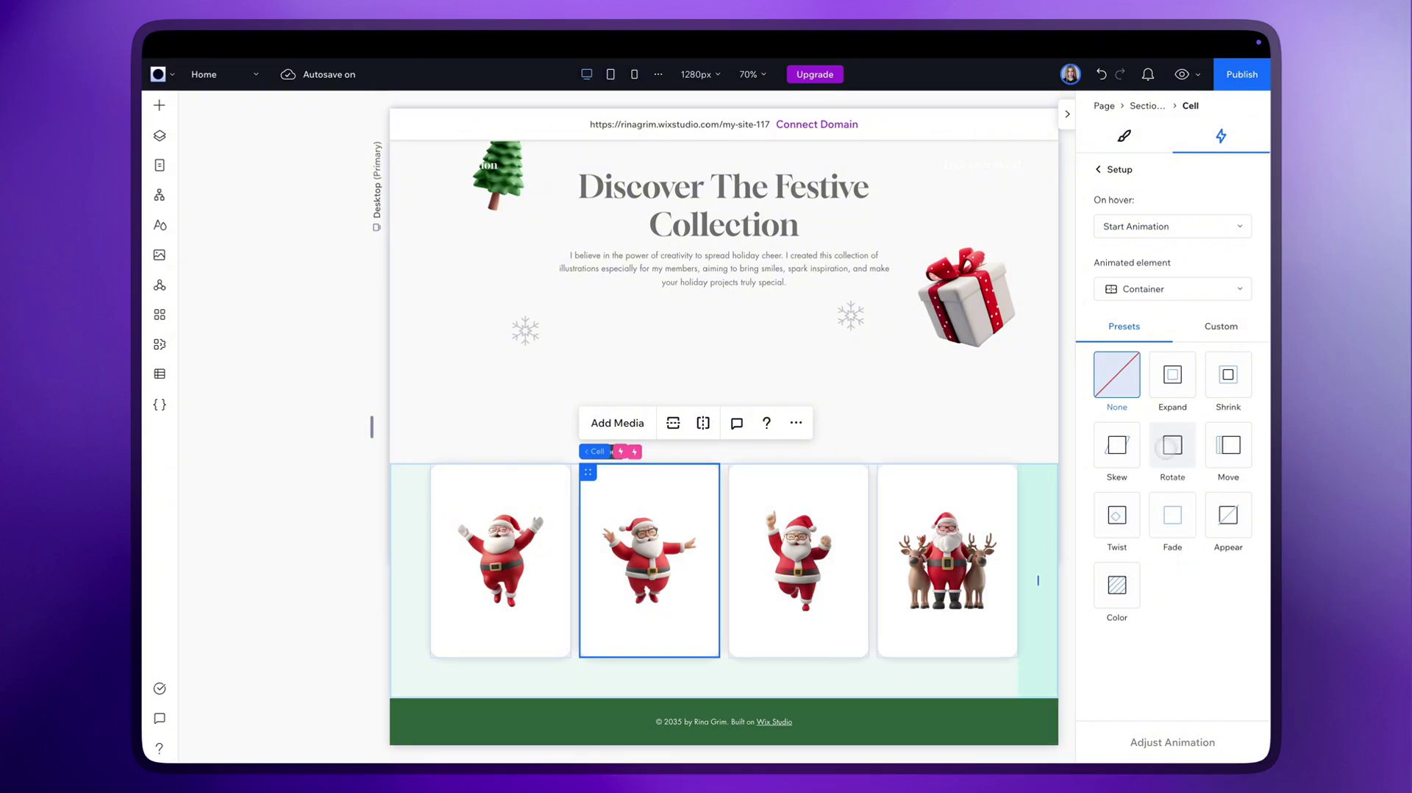
pyautogui.click(1169, 447)
pyautogui.click(1171, 739)
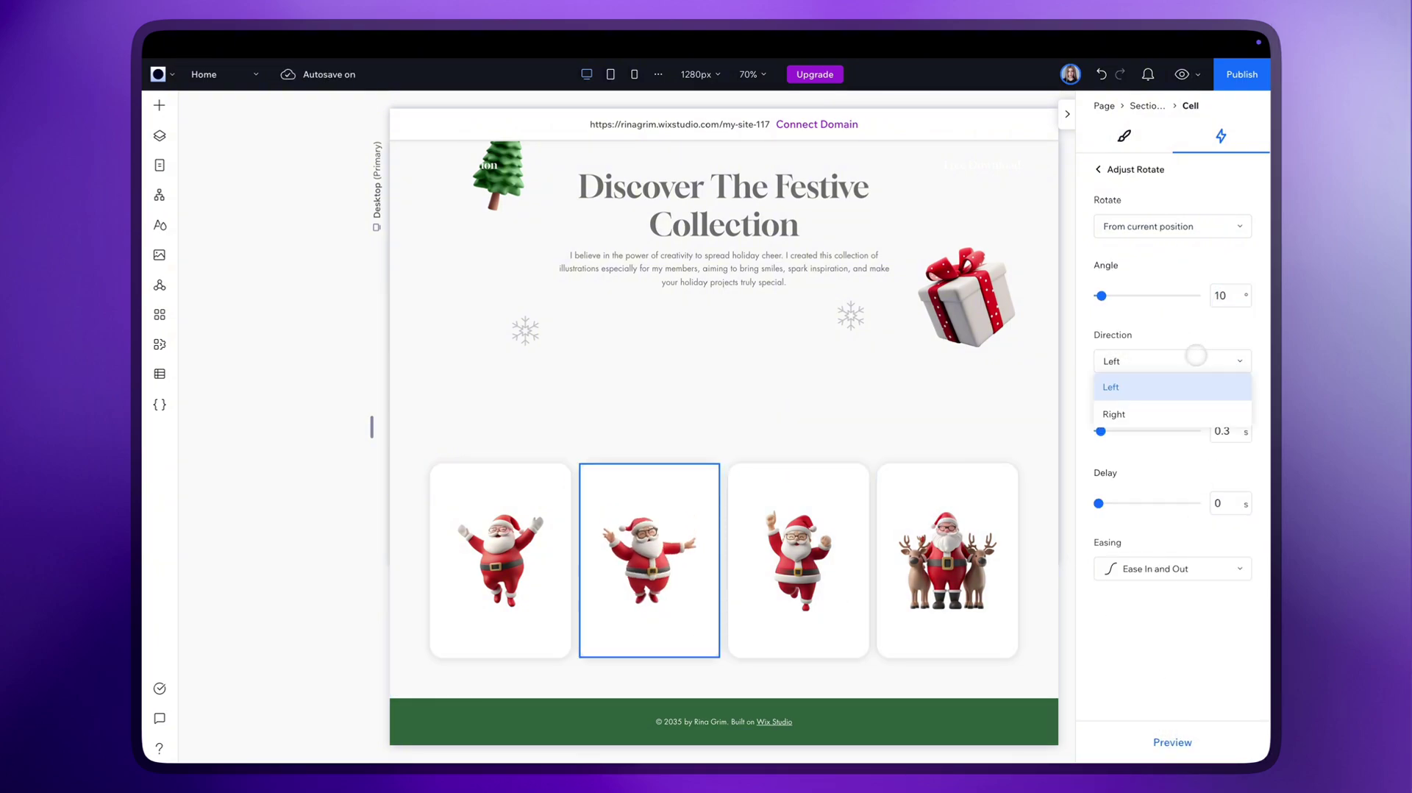
# Step: Add a hover Expand effect to the third card's image at 130% scale
pyautogui.click(745, 478)
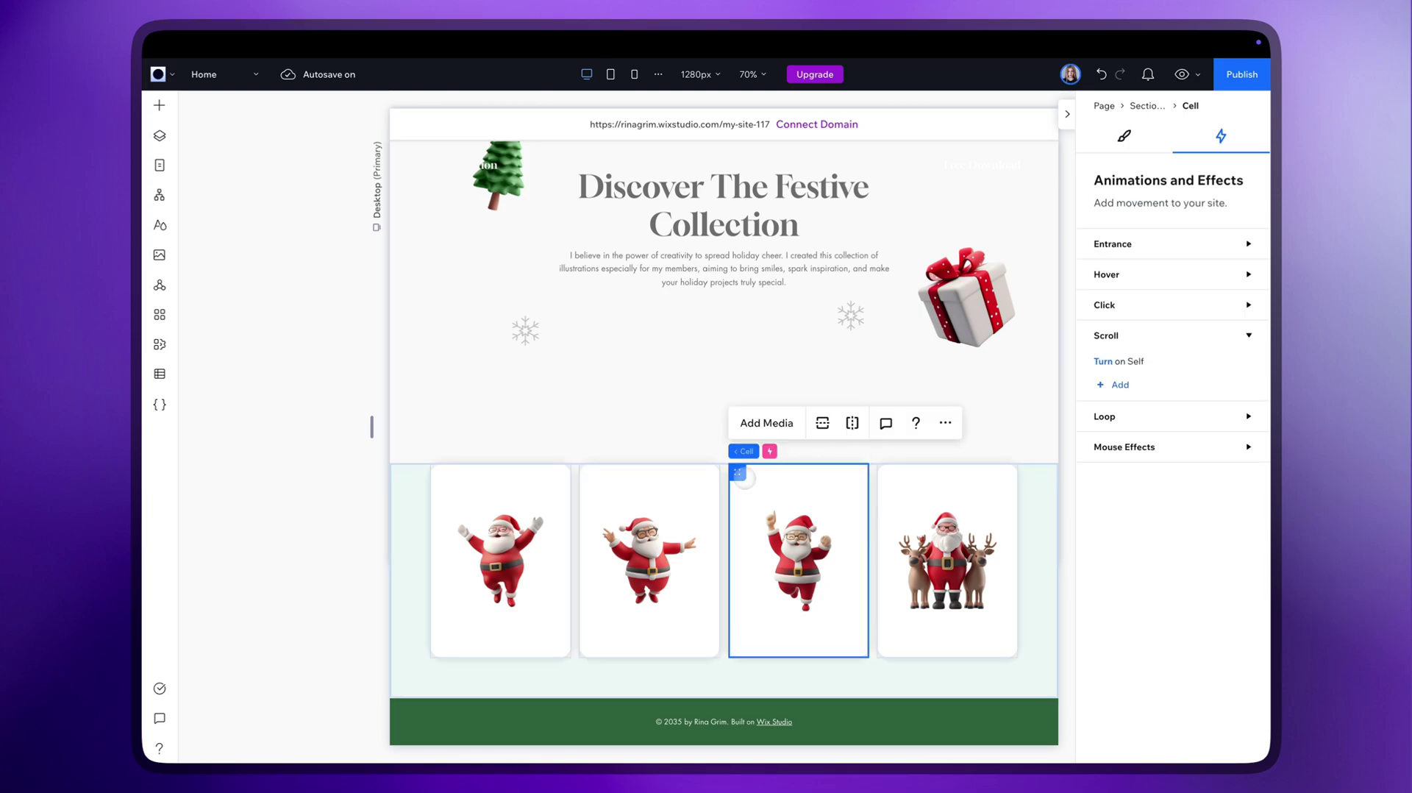
pyautogui.click(1123, 276)
pyautogui.click(1118, 331)
pyautogui.click(1147, 289)
pyautogui.click(1156, 435)
pyautogui.click(822, 552)
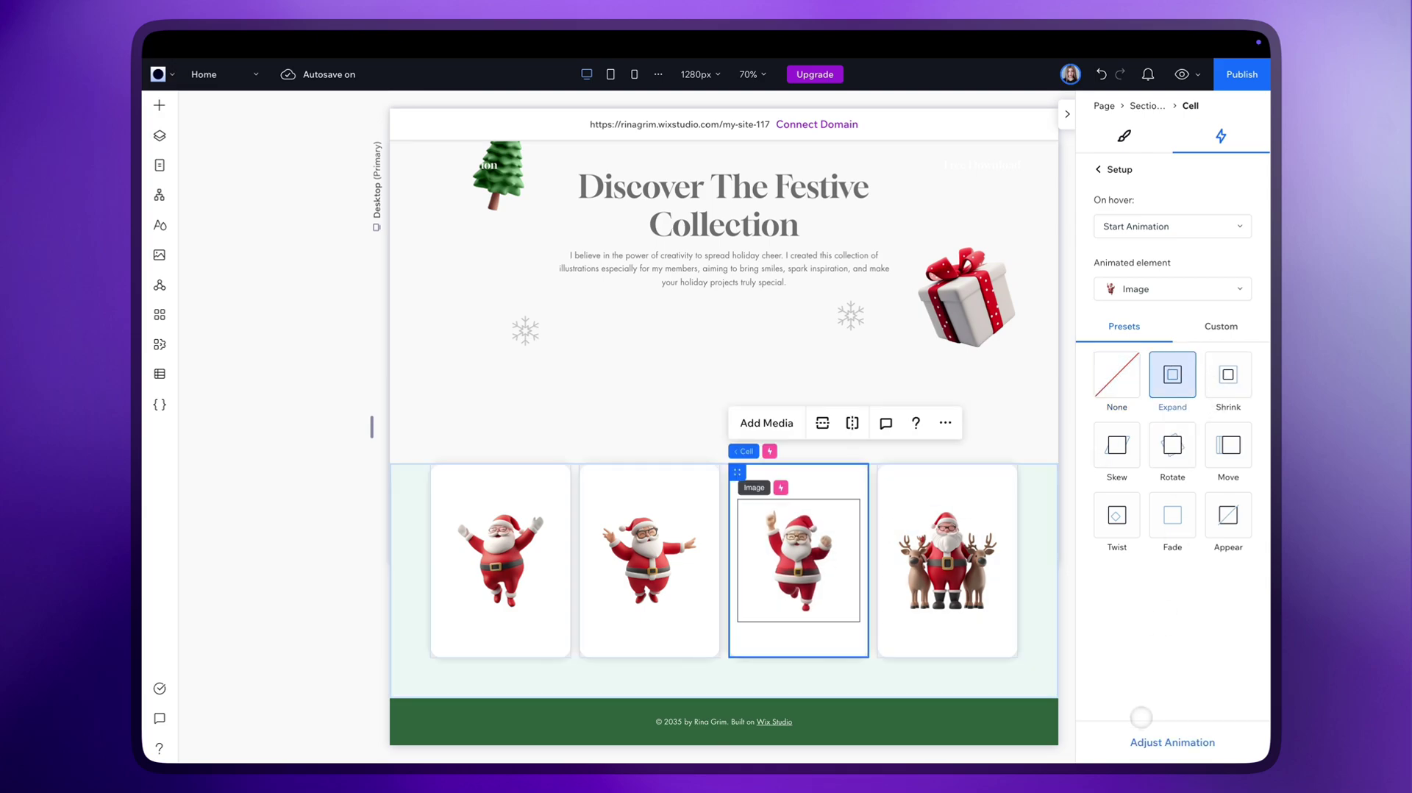
pyautogui.click(1147, 739)
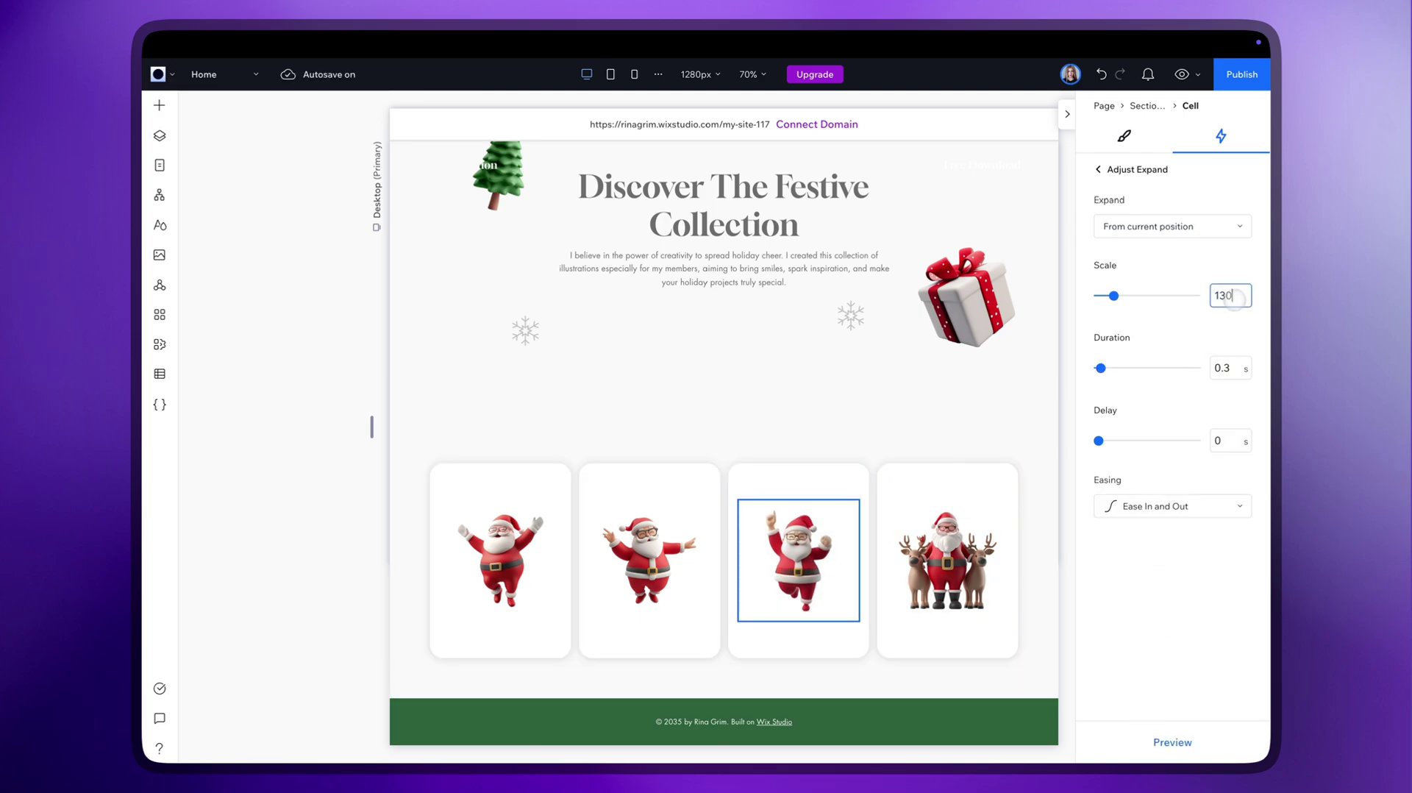
pyautogui.click(1097, 169)
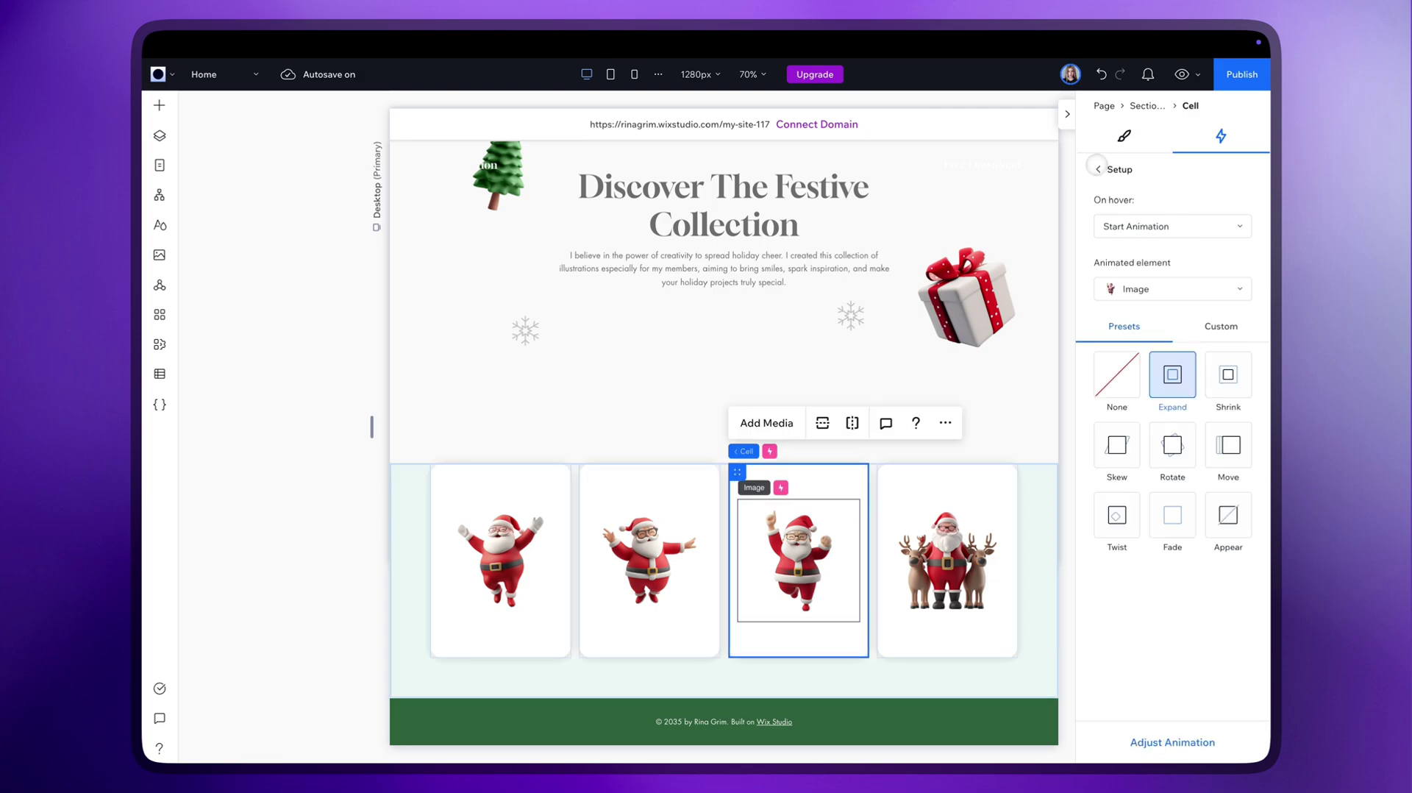
pyautogui.click(1097, 169)
# Step: Add a hover Rotate effect to the third card's container
pyautogui.click(1100, 324)
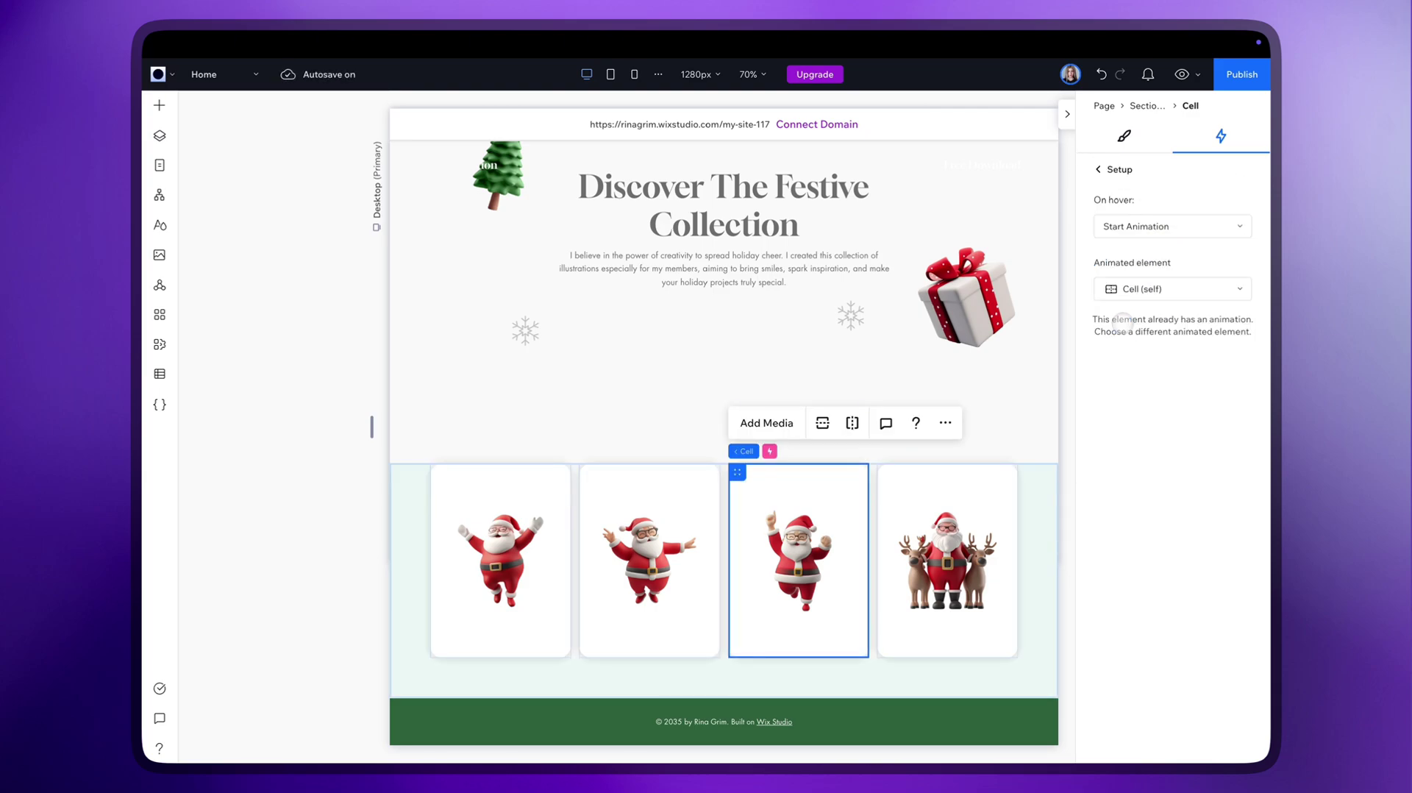
pyautogui.click(1135, 287)
pyautogui.click(1151, 432)
pyautogui.click(811, 471)
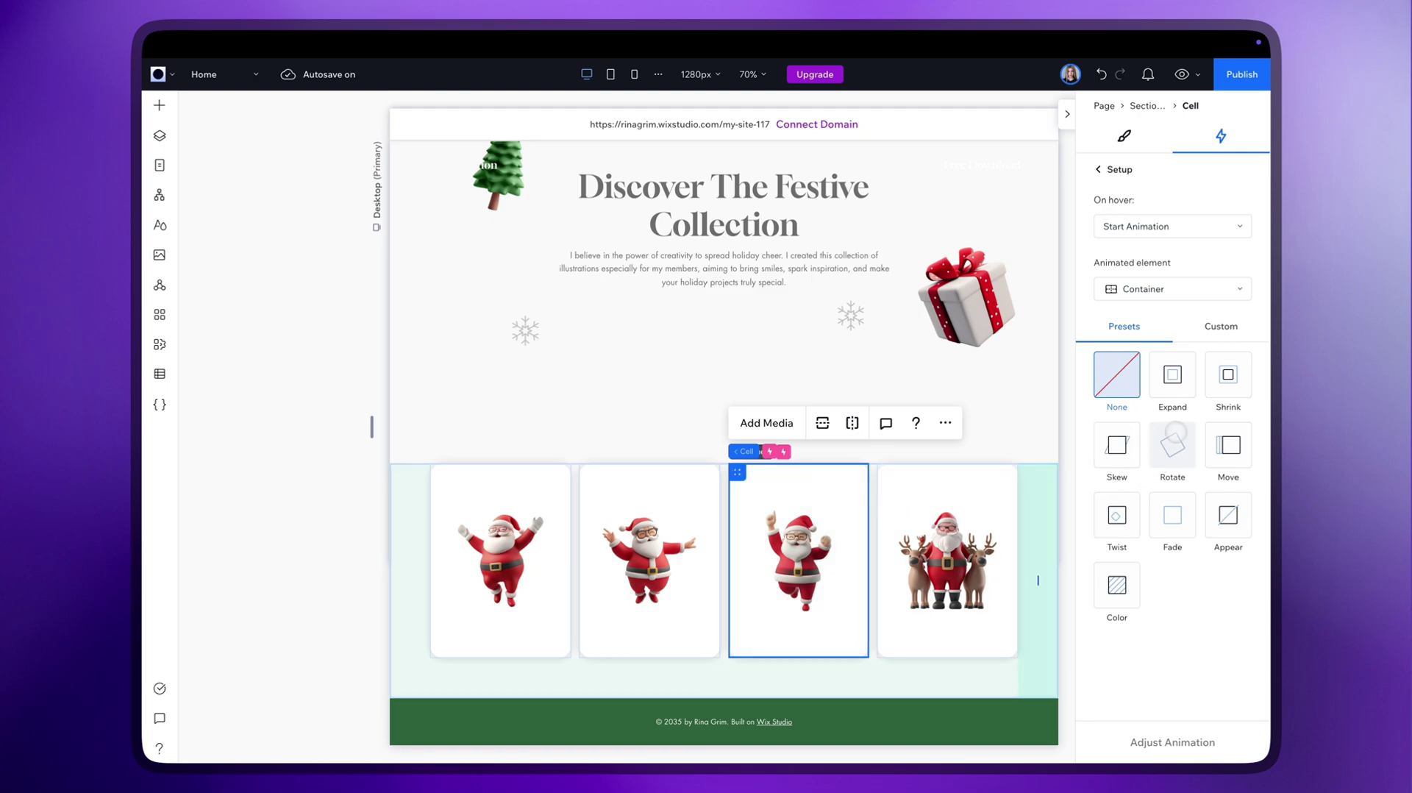
pyautogui.click(1172, 742)
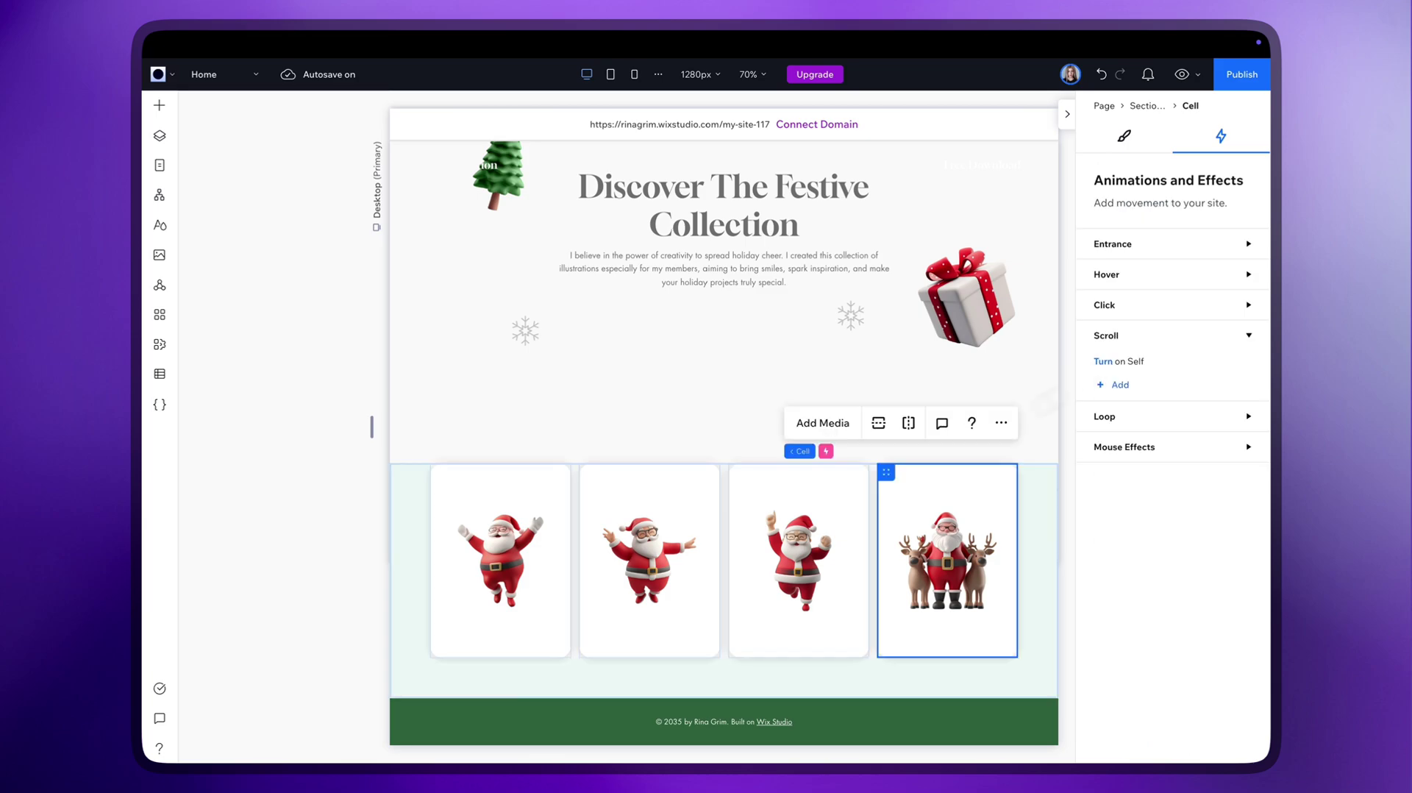
# Step: Add a hover Expand effect to the fourth card's image at 130% scale
pyautogui.click(1093, 275)
pyautogui.click(1118, 327)
pyautogui.click(1155, 289)
pyautogui.click(1157, 431)
pyautogui.click(947, 558)
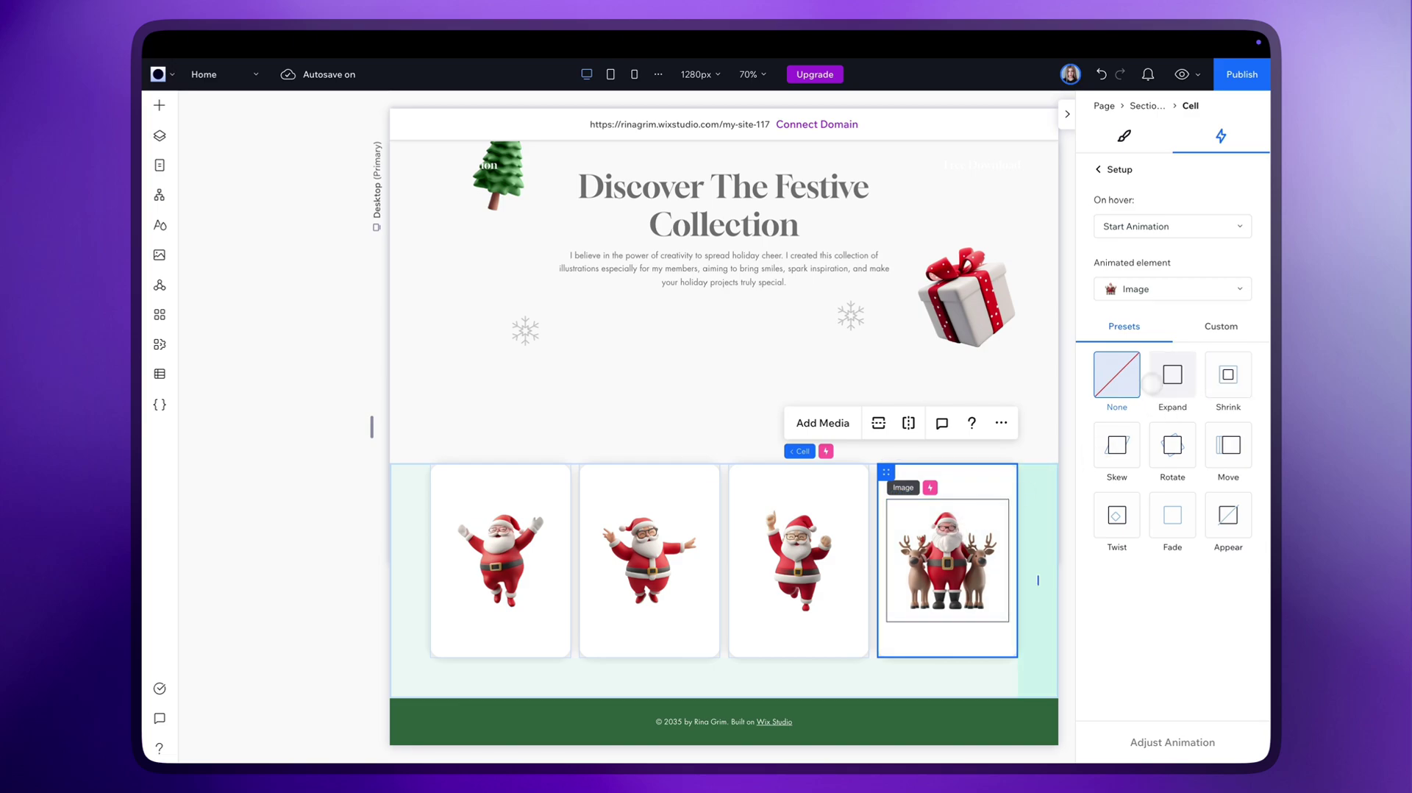
pyautogui.click(1174, 379)
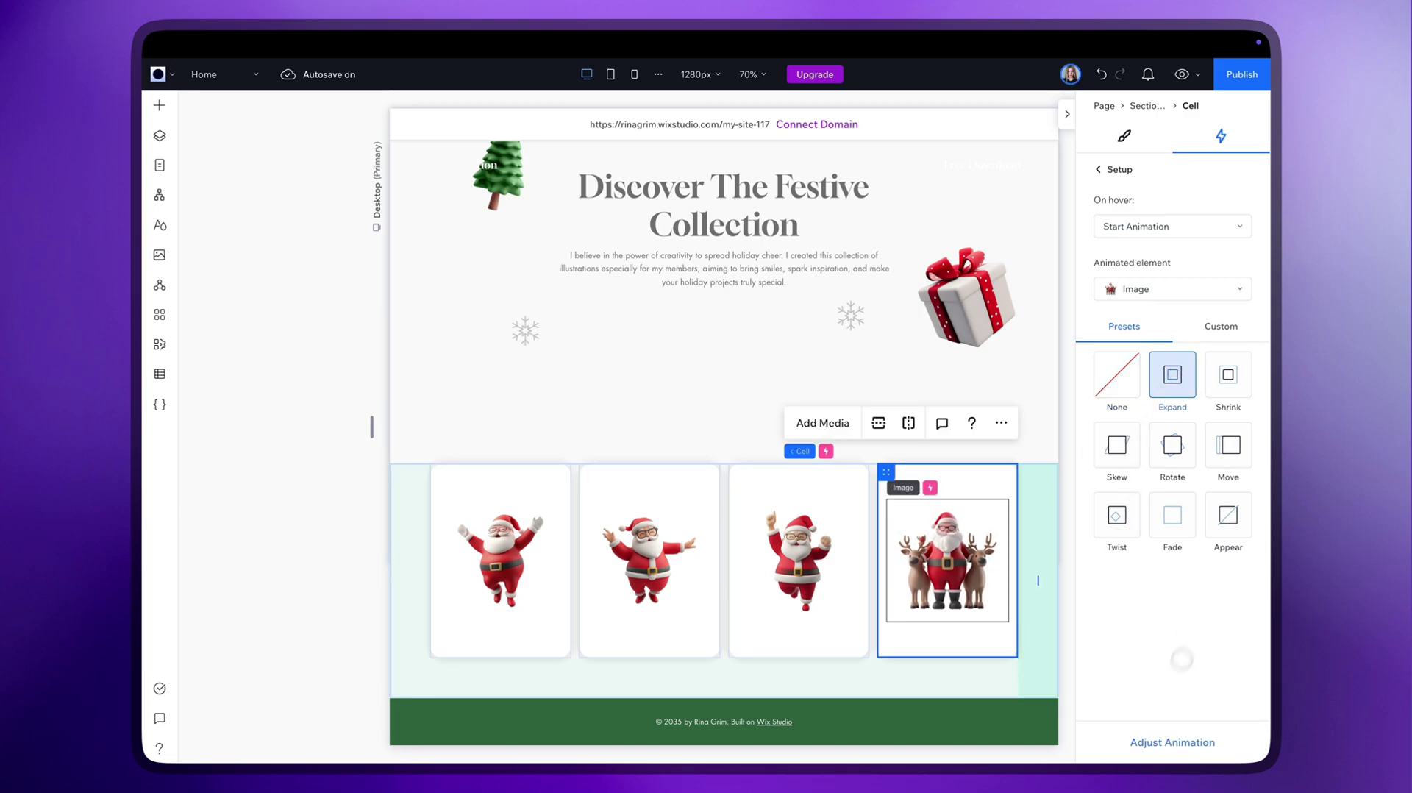
pyautogui.click(1154, 740)
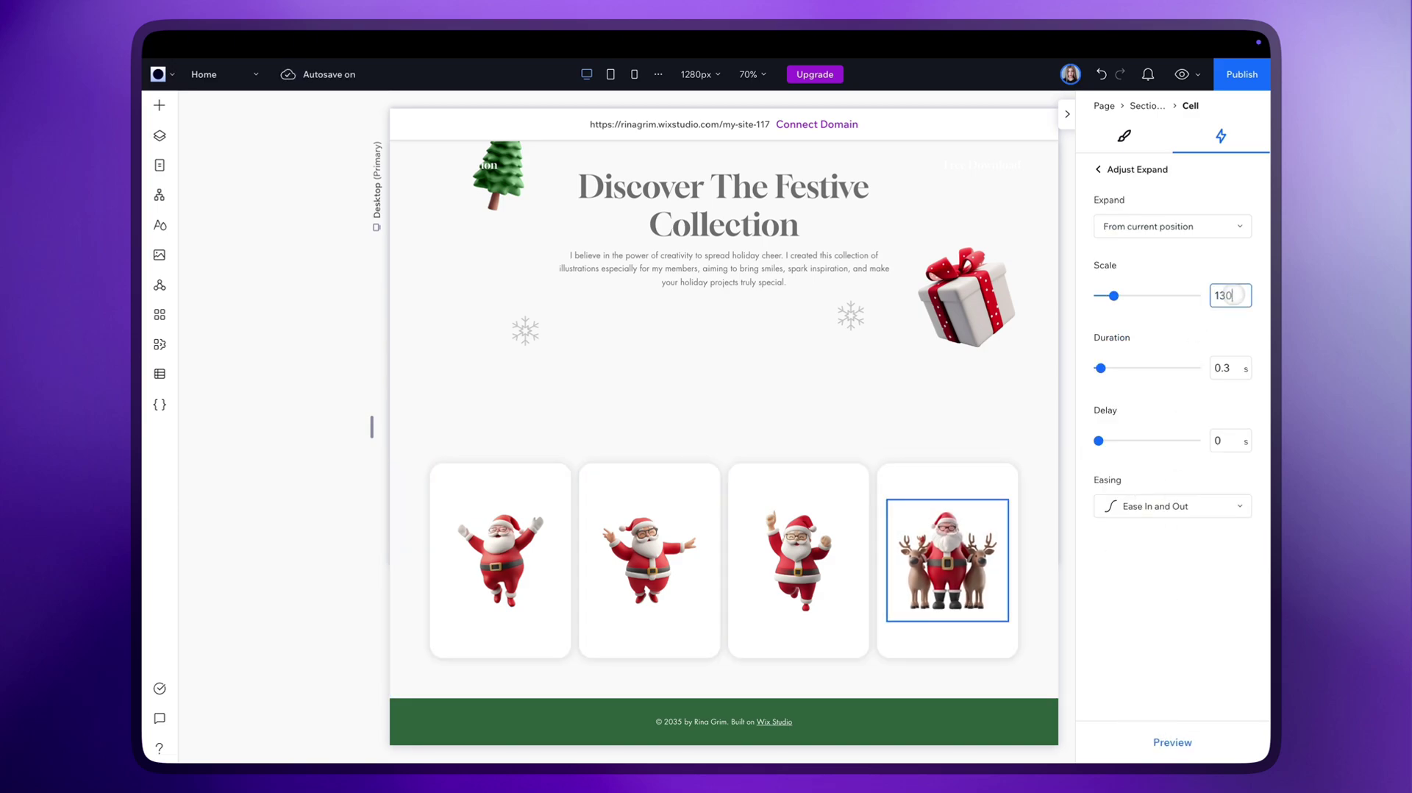
pyautogui.click(1098, 170)
pyautogui.click(1097, 170)
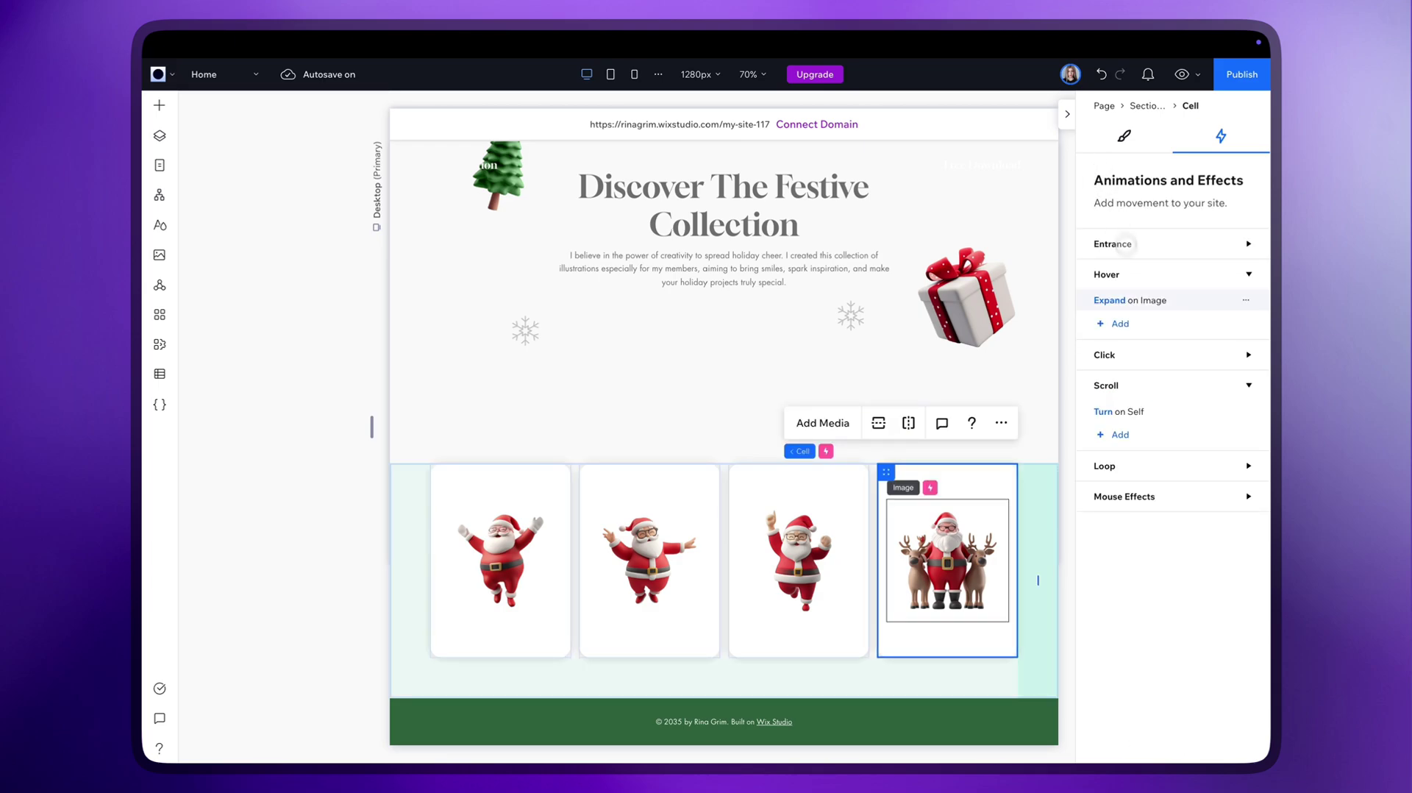
# Step: Add a hover Rotate effect to the fourth card's container, rotating to the right
pyautogui.click(1117, 296)
pyautogui.click(1173, 372)
pyautogui.click(1159, 433)
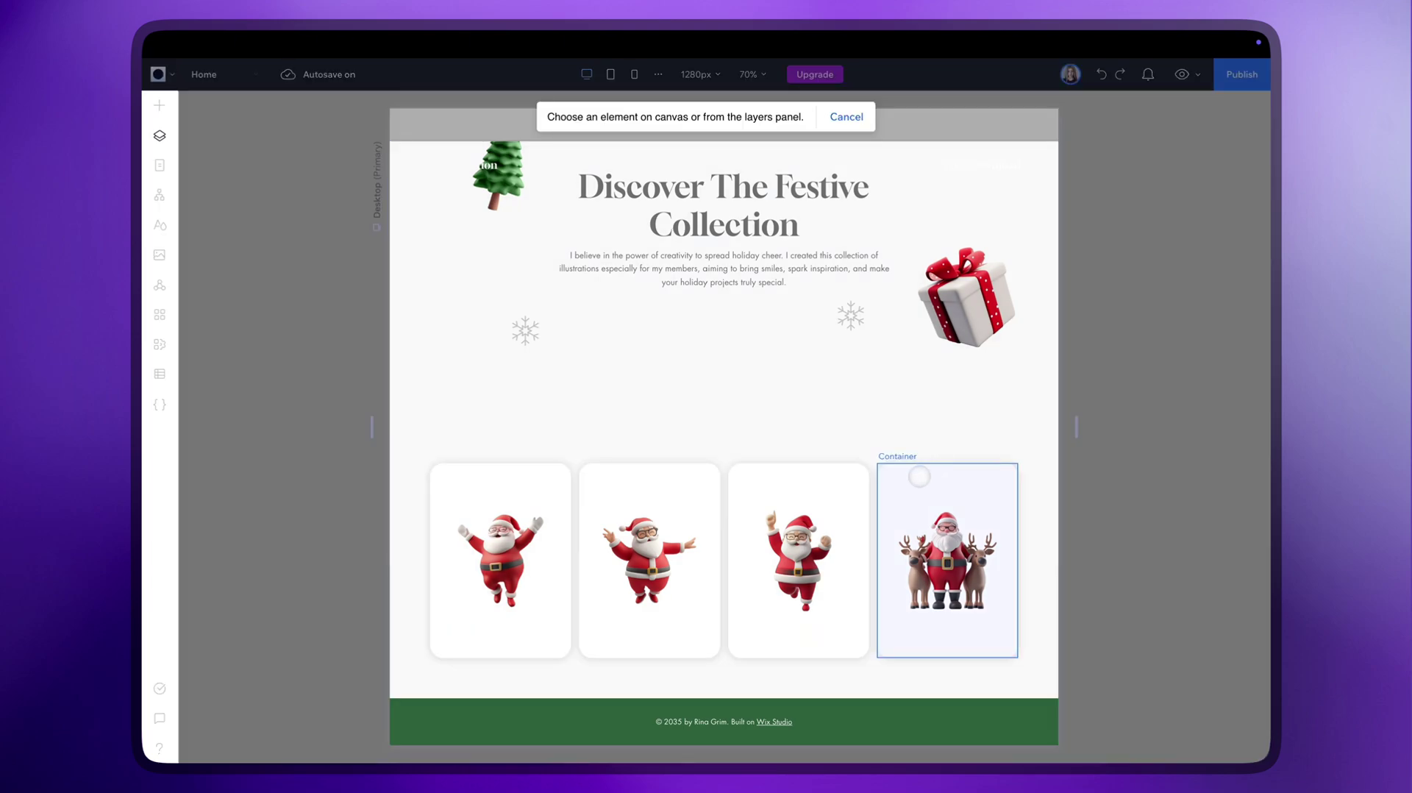
pyautogui.click(918, 478)
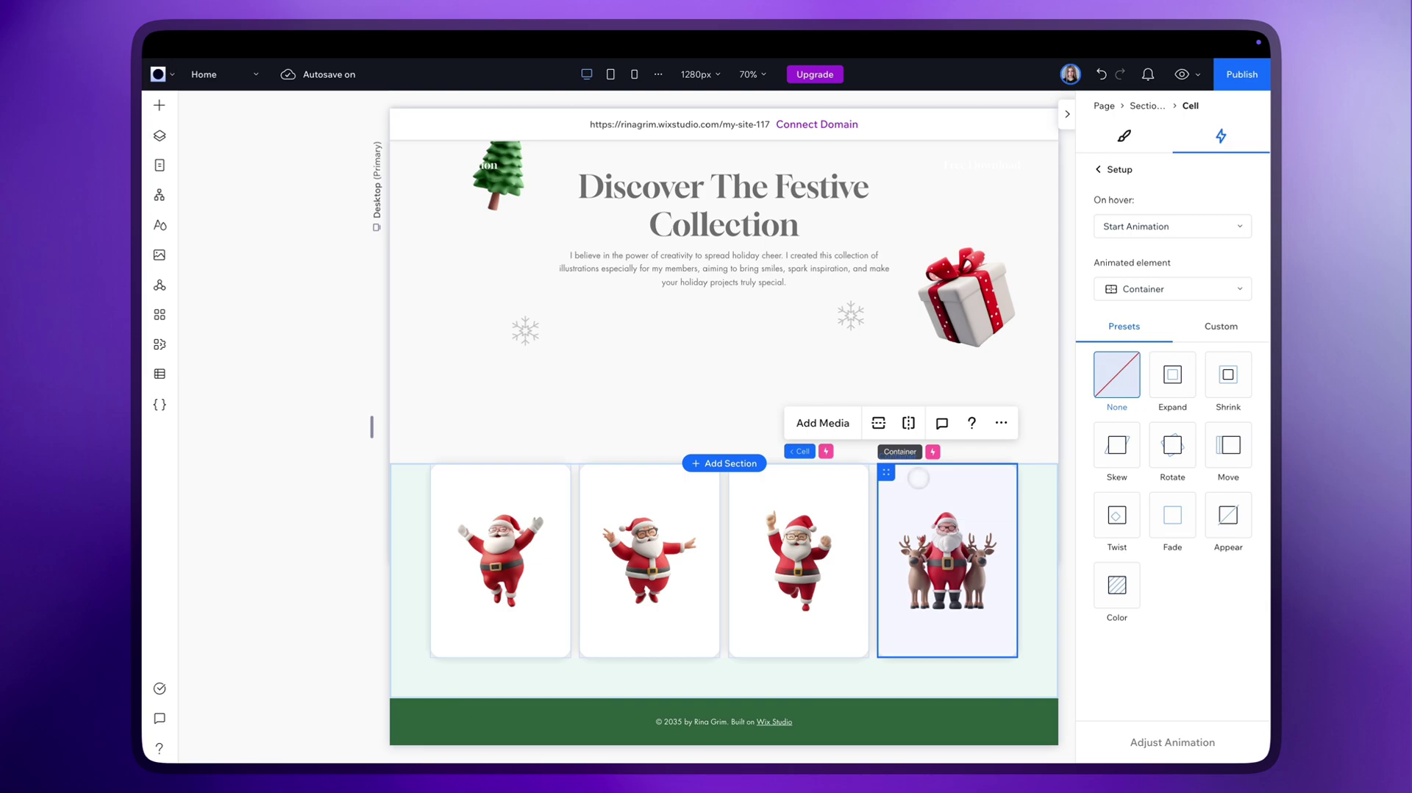
pyautogui.click(1172, 445)
pyautogui.click(1172, 741)
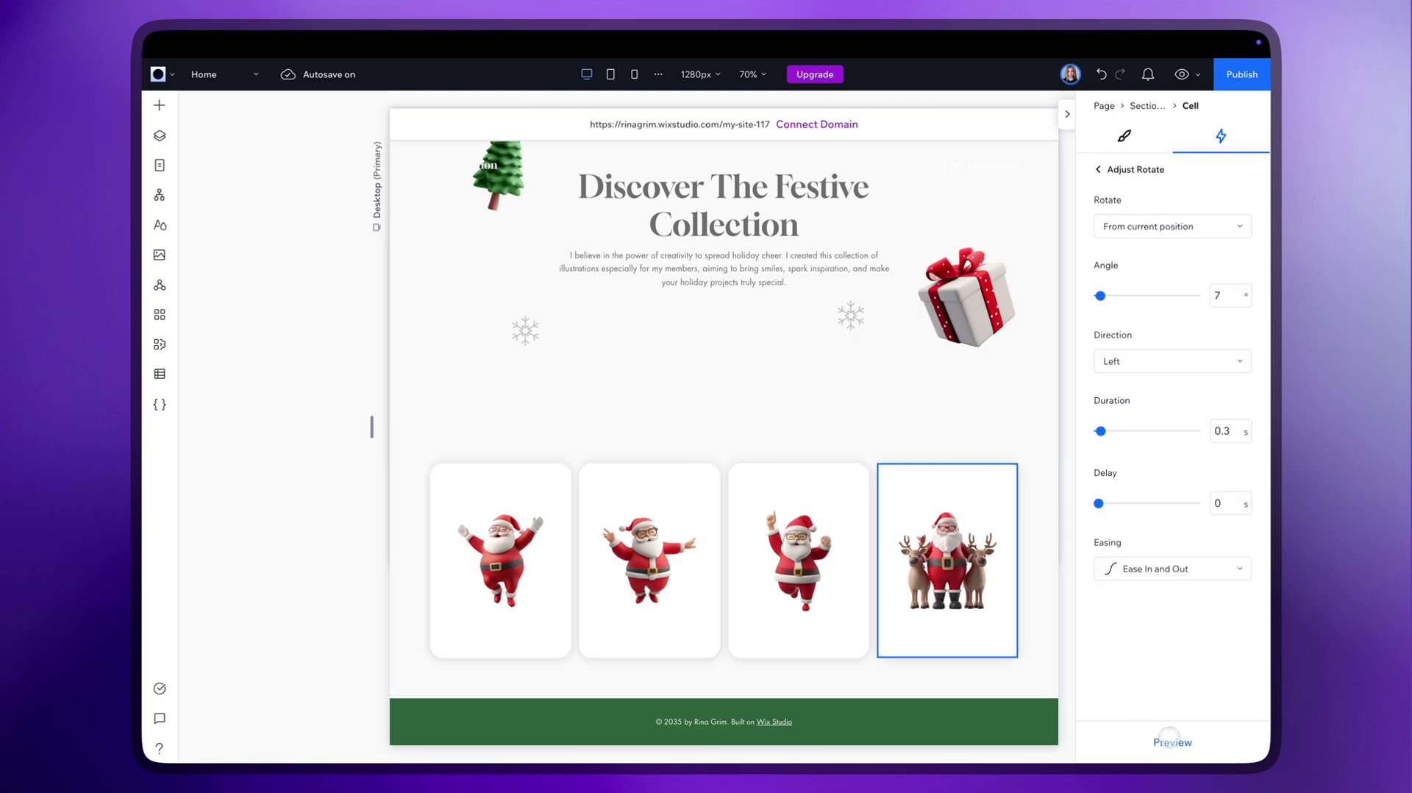
pyautogui.click(1127, 360)
pyautogui.click(1114, 408)
pyautogui.click(1222, 295)
# Step: Clear the selection and preview the site
pyautogui.click(728, 652)
pyautogui.scroll(-3, 728, 697)
pyautogui.click(1062, 439)
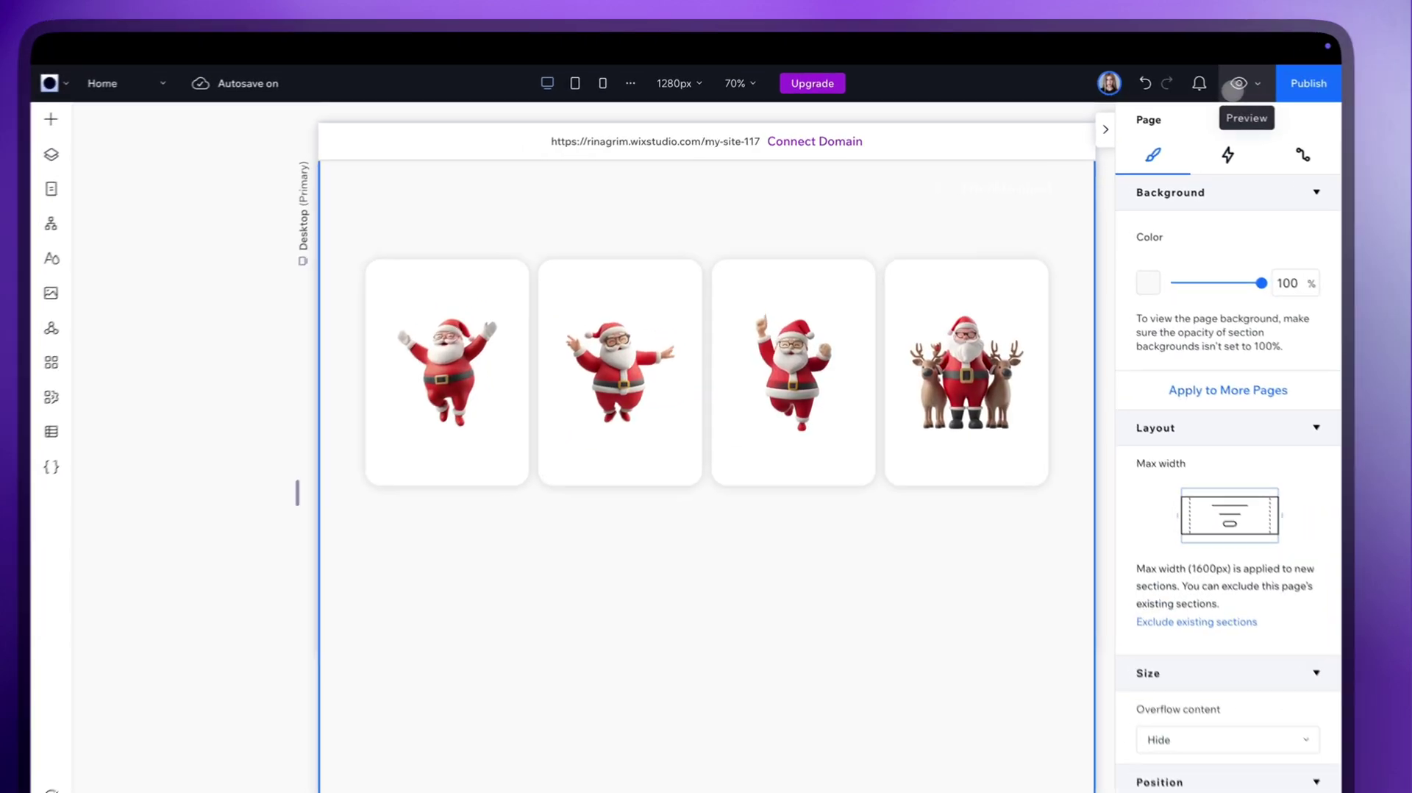
pyautogui.click(1181, 74)
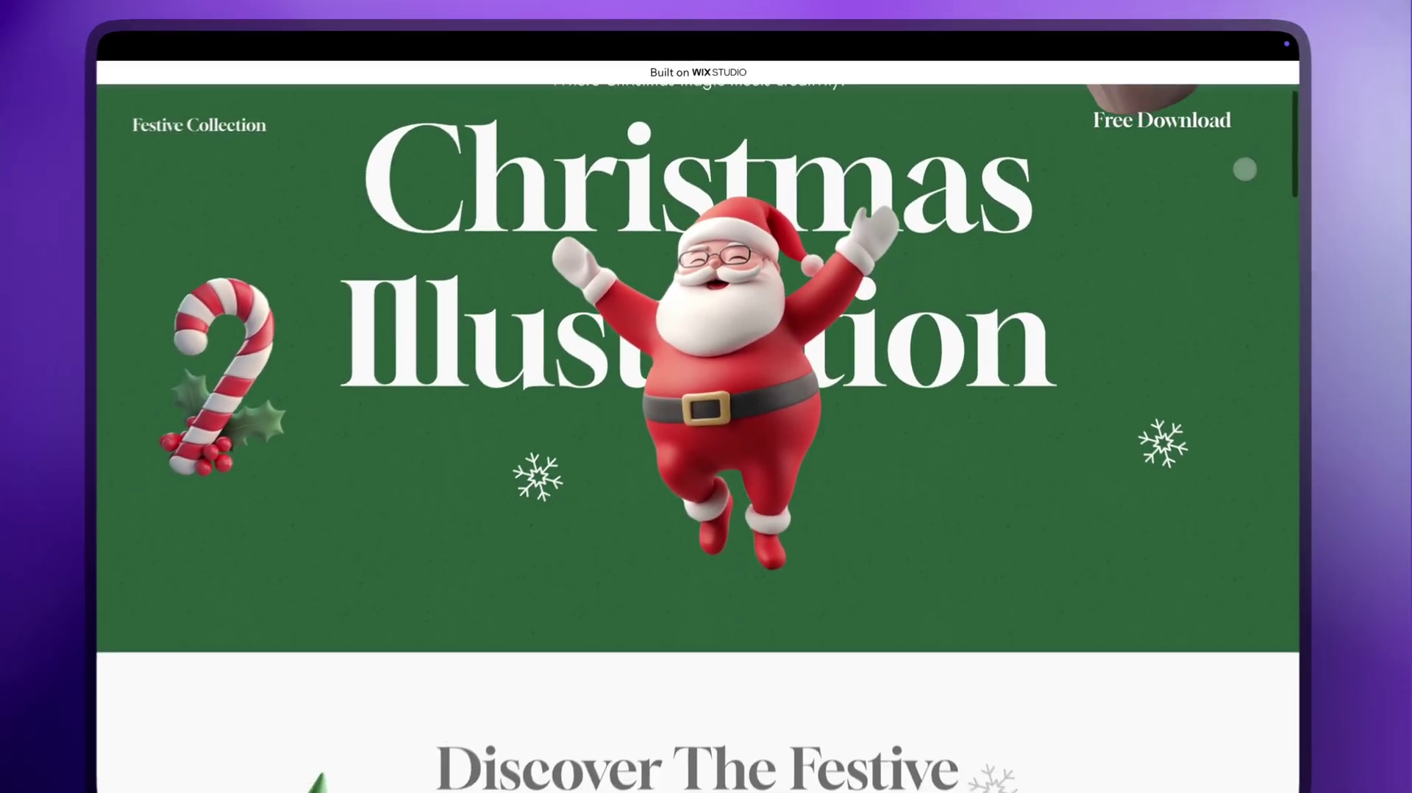
# Step: Scroll the preview down past the Christmas Illustration hero to the four Santa cards
pyautogui.scroll(-4, 704, 412)
pyautogui.scroll(-2, 705, 412)
pyautogui.scroll(-3, 704, 412)
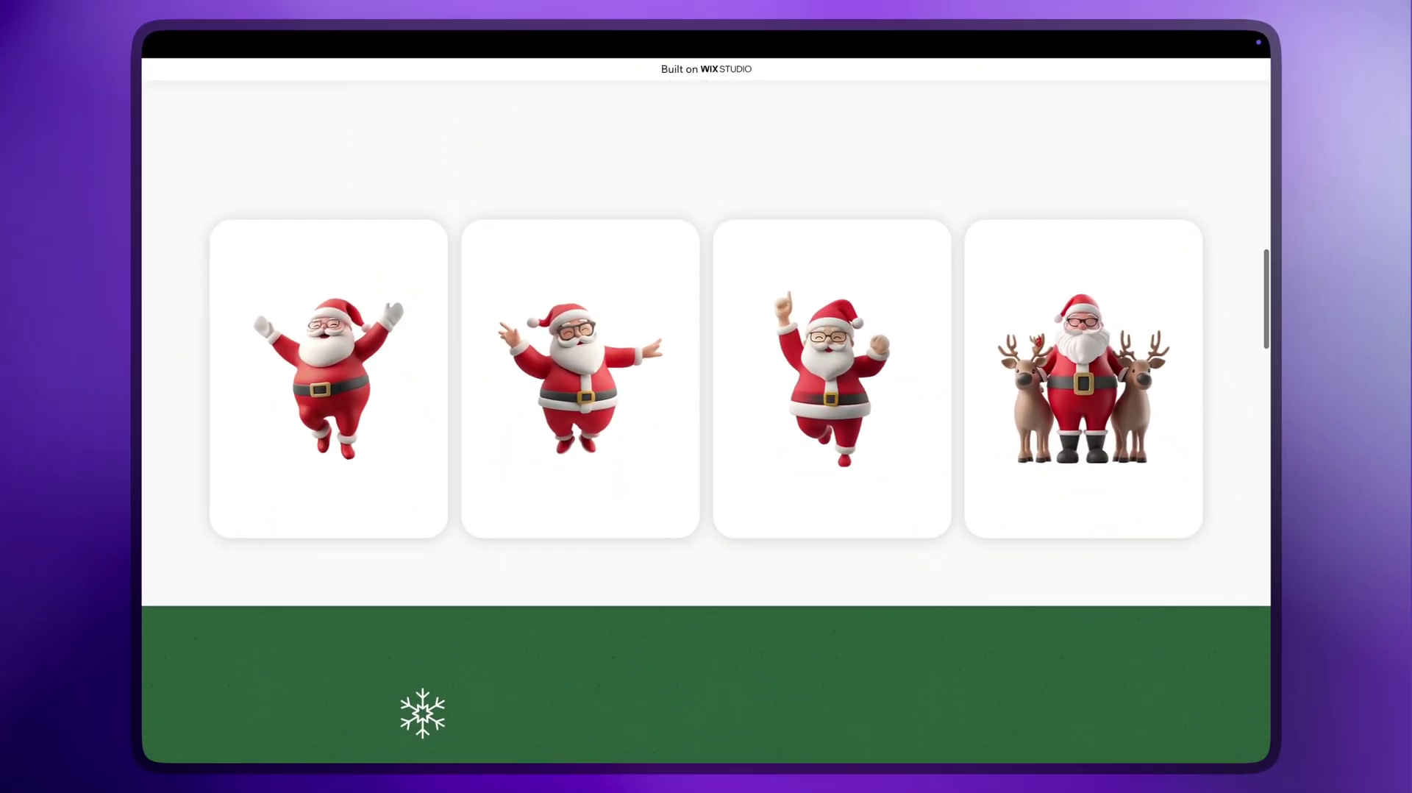